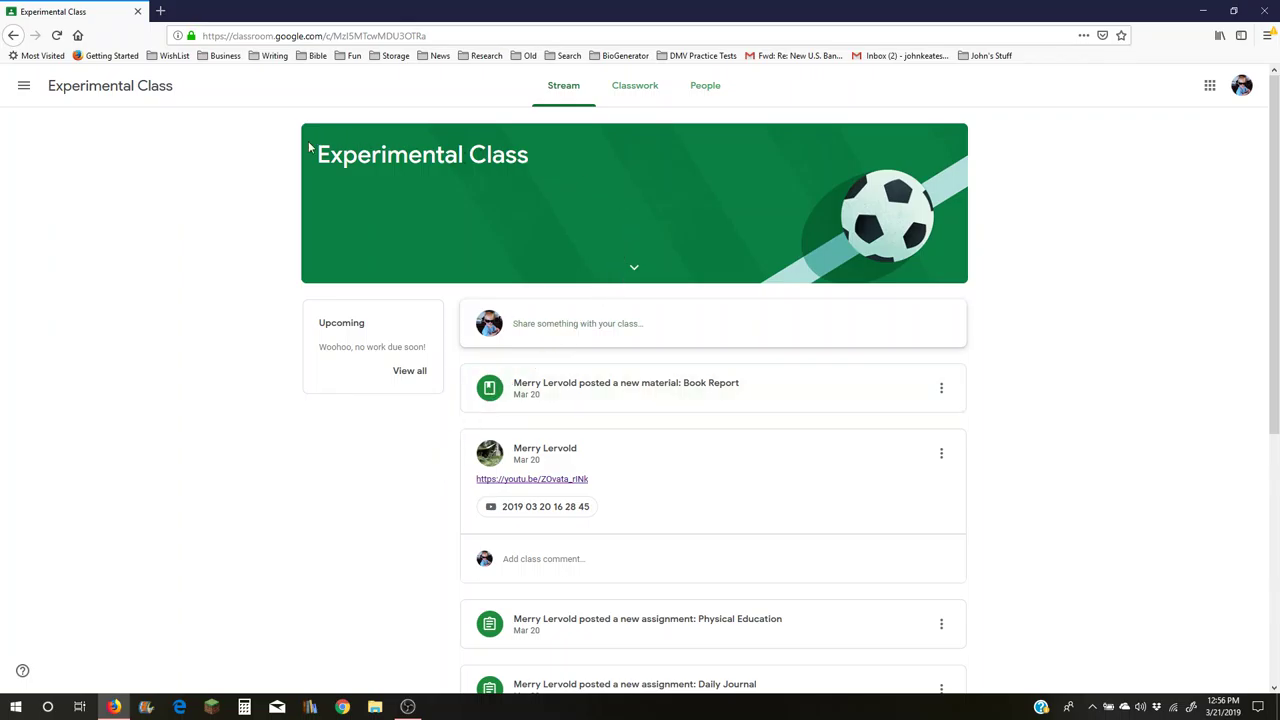
# - From Classwork, open the Book Report material and its Book report Form attachment
pyautogui.click(638, 90)
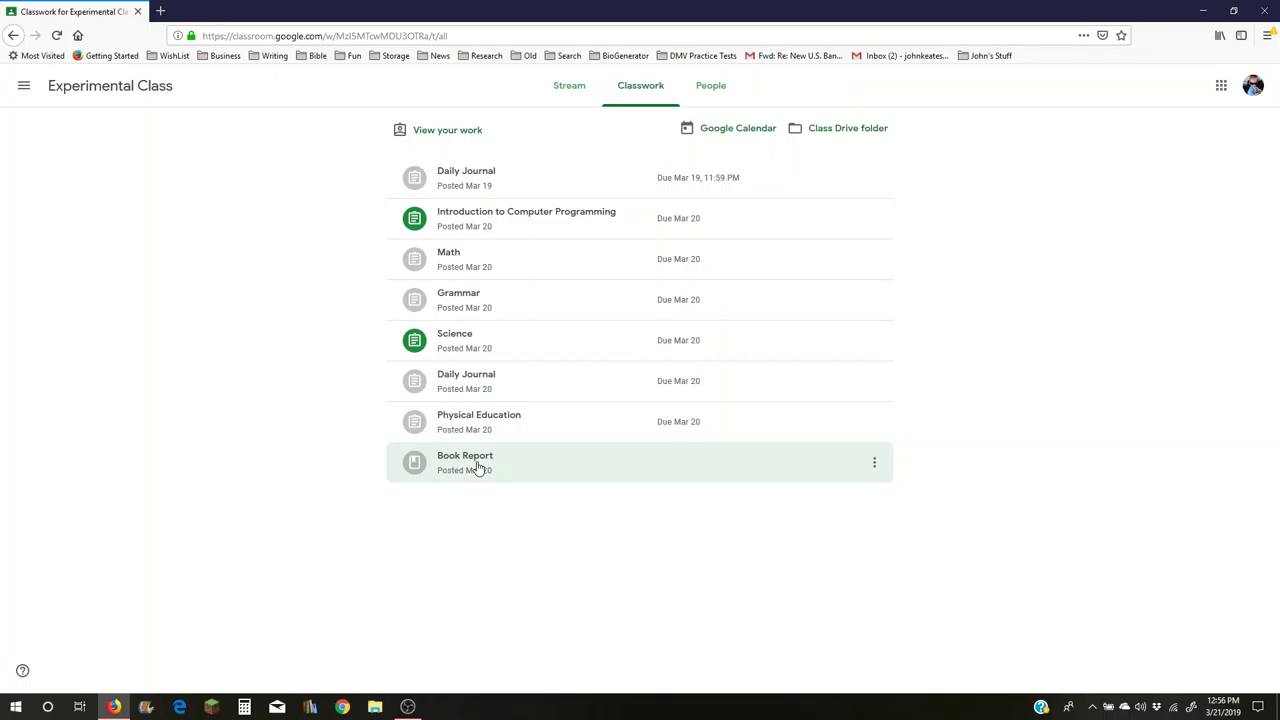
pyautogui.click(479, 468)
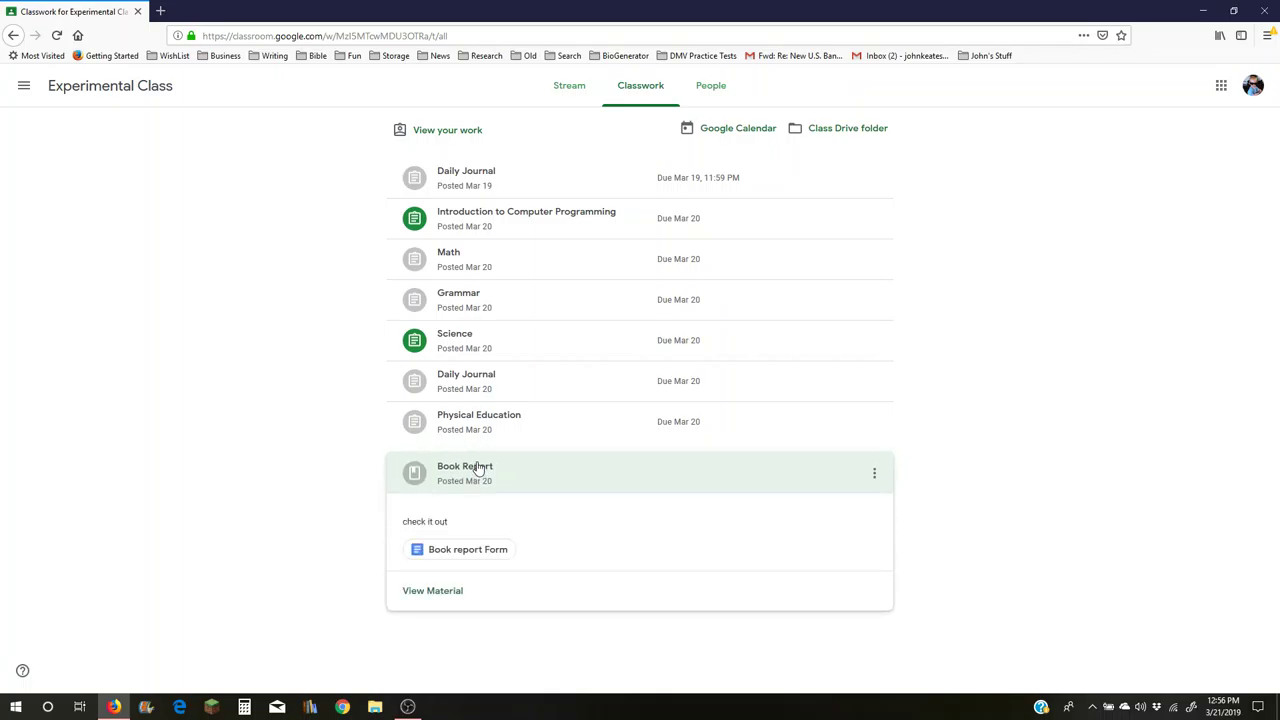
pyautogui.click(432, 590)
pyautogui.click(509, 251)
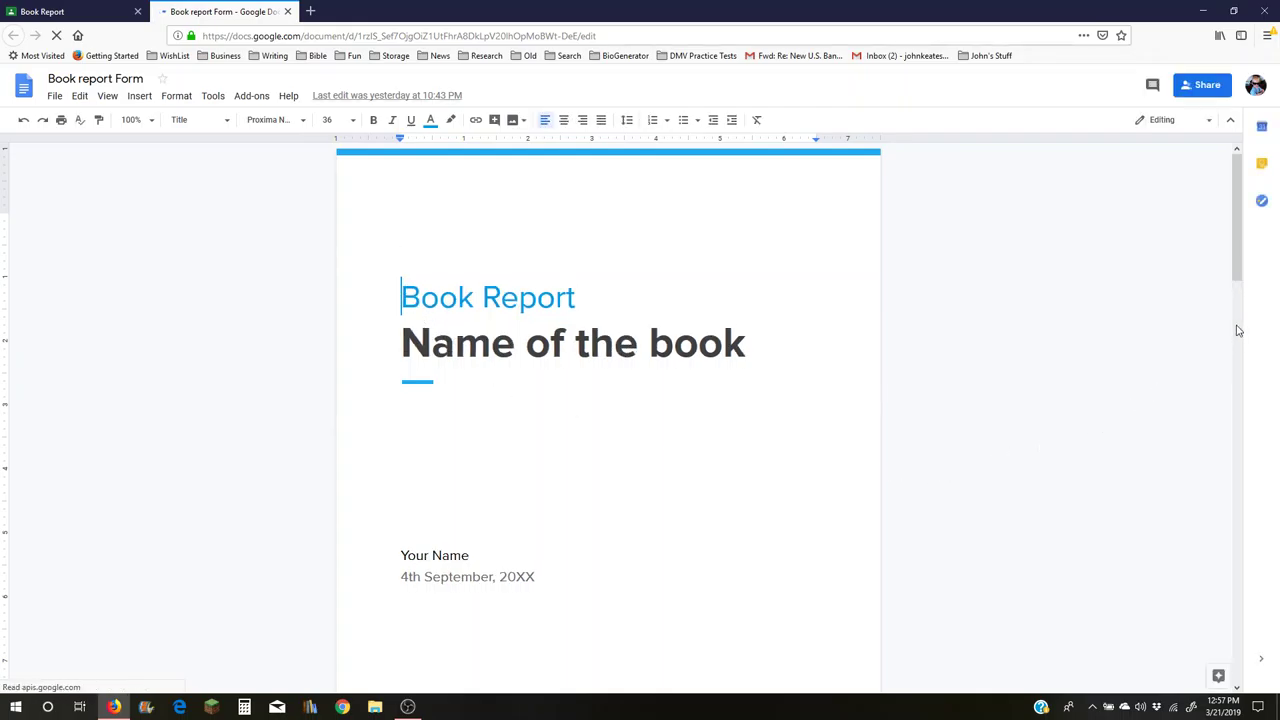
# - Scroll down through the Book report Form's sections, then back up to the title page
pyautogui.scroll(-3, 1237, 327)
pyautogui.scroll(-3, 1237, 327)
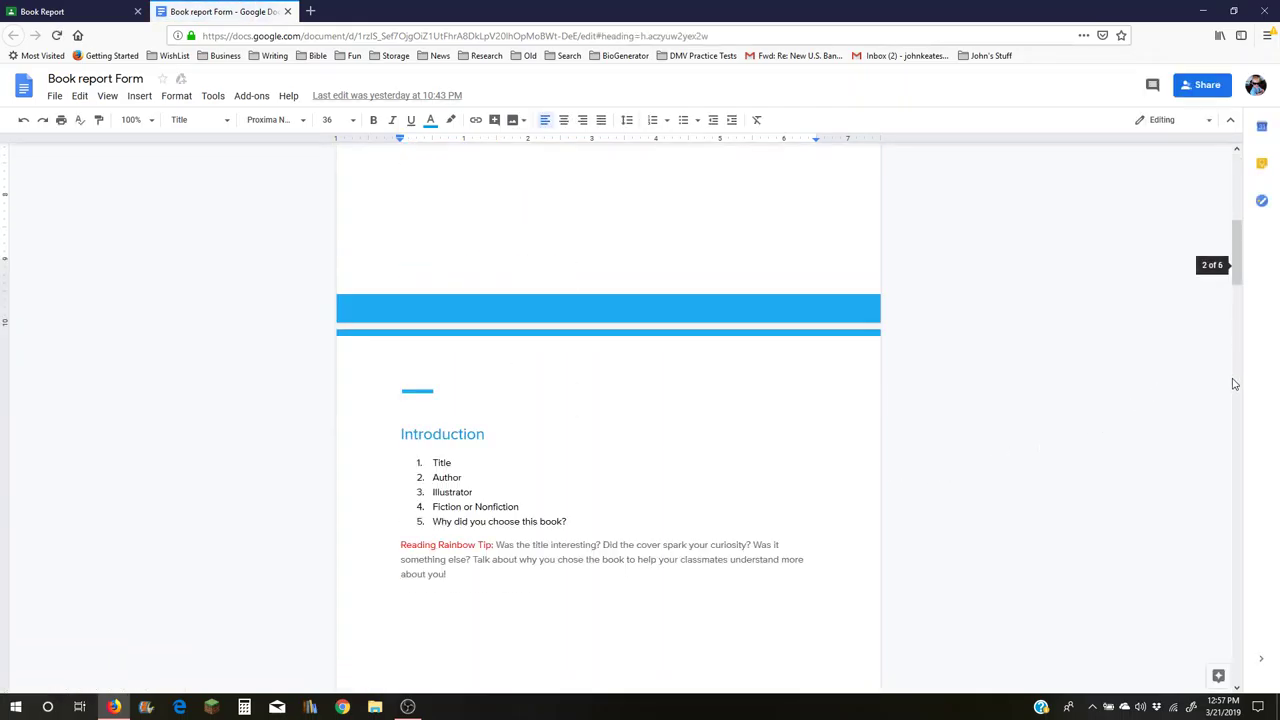
pyautogui.scroll(-5, 597, 445)
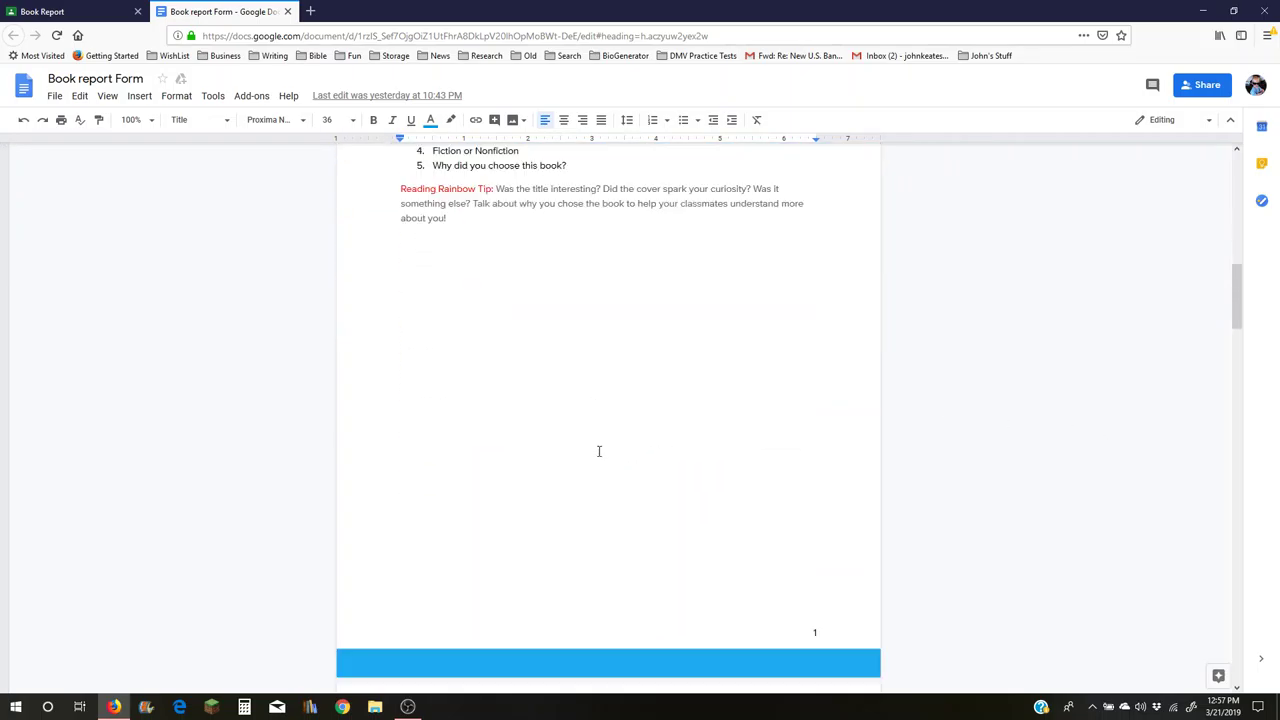
pyautogui.scroll(-10, 615, 501)
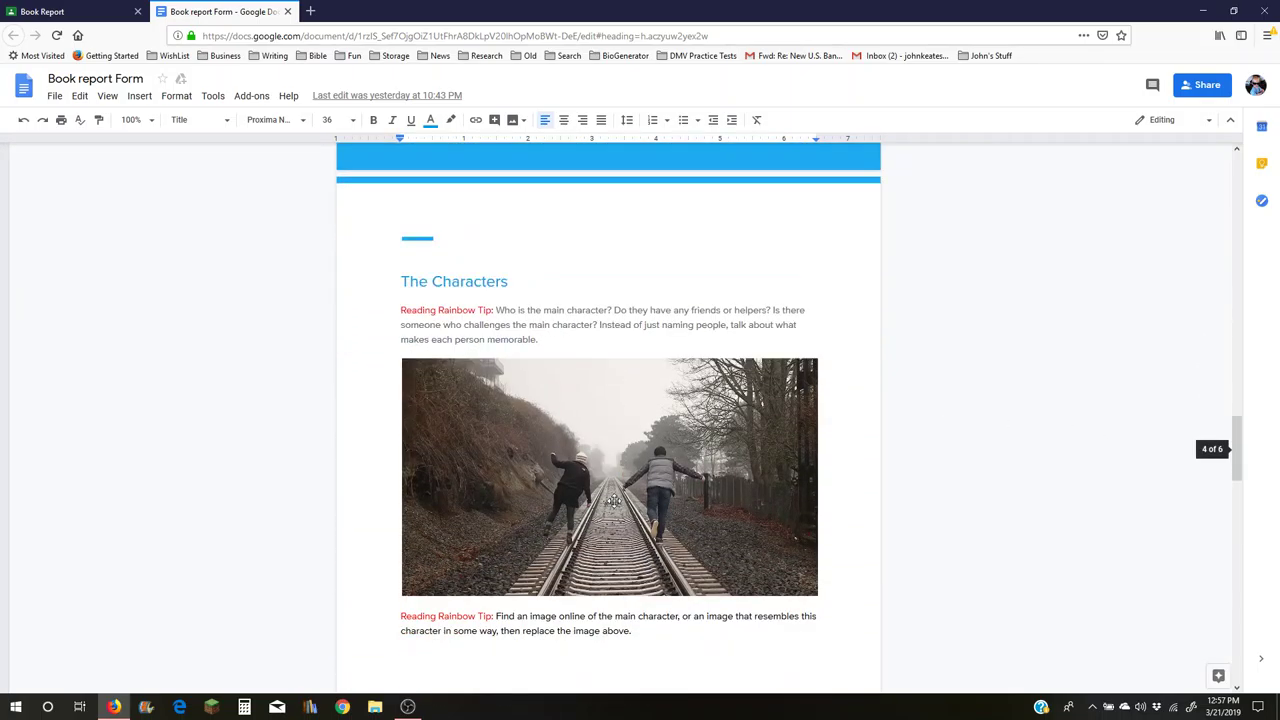
pyautogui.scroll(-3, 615, 501)
pyautogui.scroll(4, 615, 501)
pyautogui.scroll(-4, 615, 501)
pyautogui.scroll(2, 616, 497)
pyautogui.scroll(12, 616, 497)
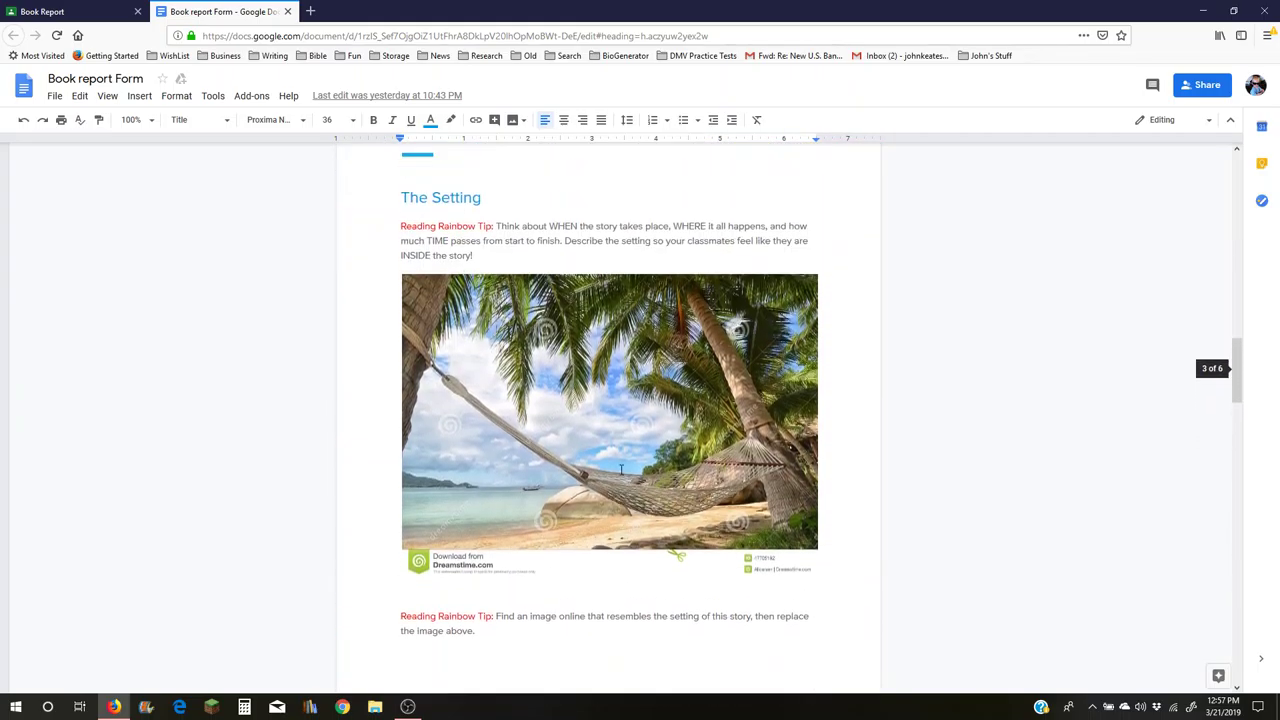
pyautogui.scroll(4, 620, 460)
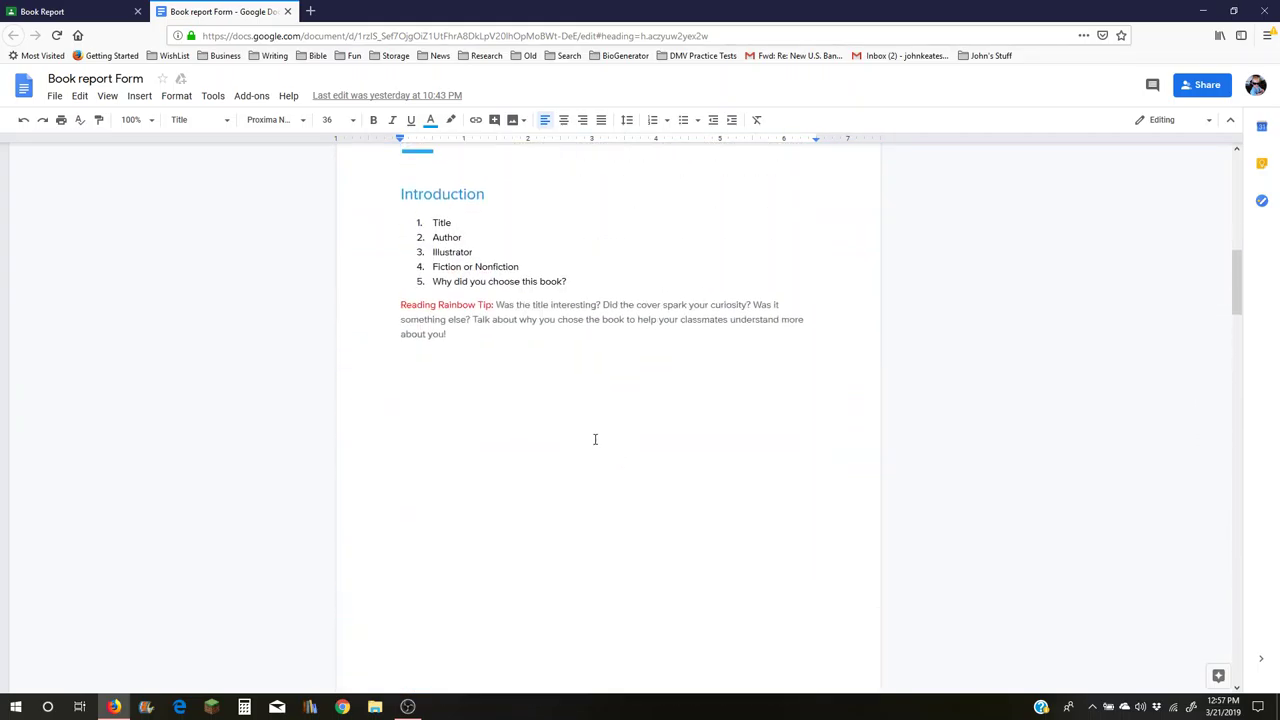
pyautogui.scroll(6, 614, 447)
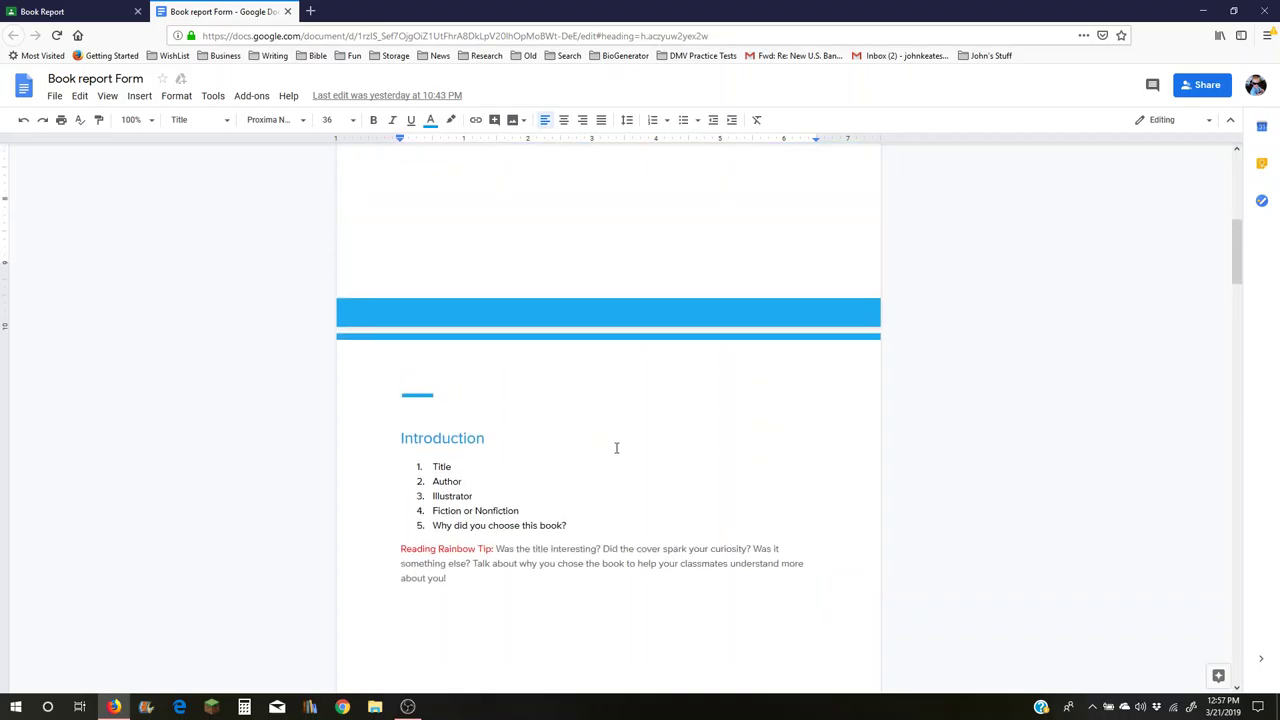
pyautogui.scroll(3, 617, 444)
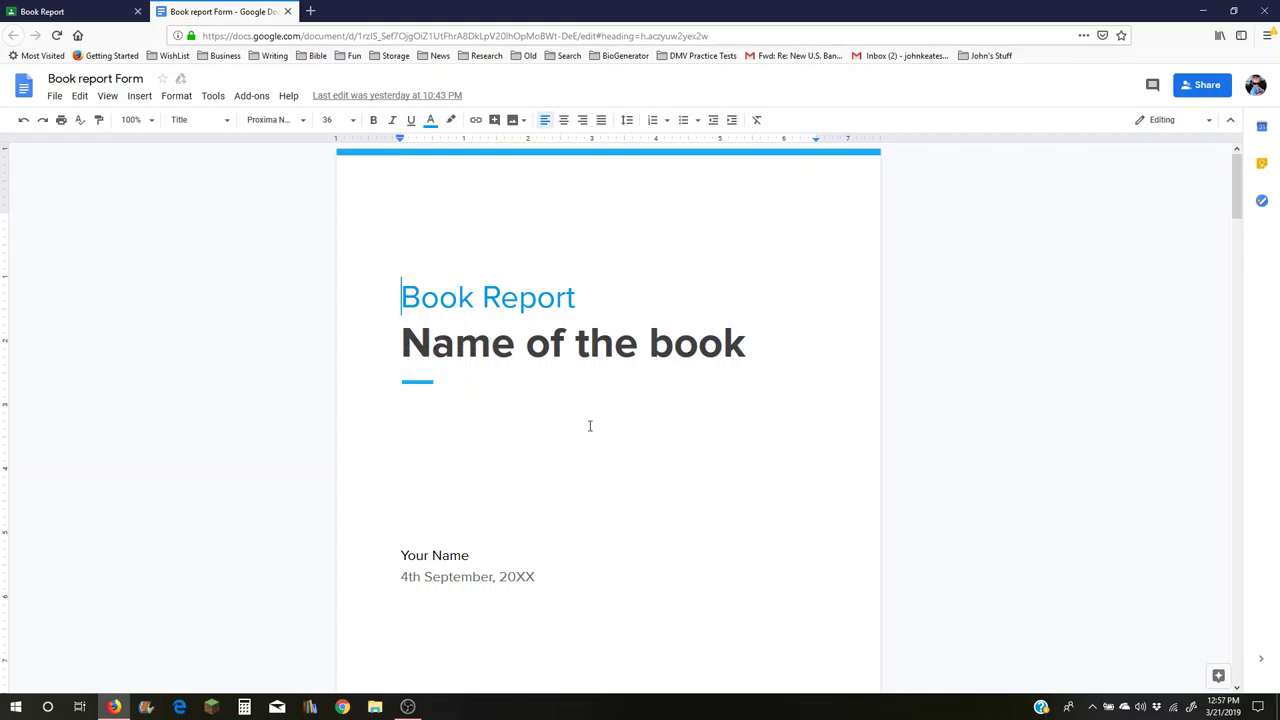
# - Replace the 'Name of the book' title placeholder with 'Diary of a Wimpy Kid'
pyautogui.click(404, 343)
pyautogui.moveTo(402, 343)
pyautogui.mouseDown()
pyautogui.moveTo(757, 343)
pyautogui.moveTo(401, 343)
pyautogui.mouseUp()
pyautogui.click(757, 343)
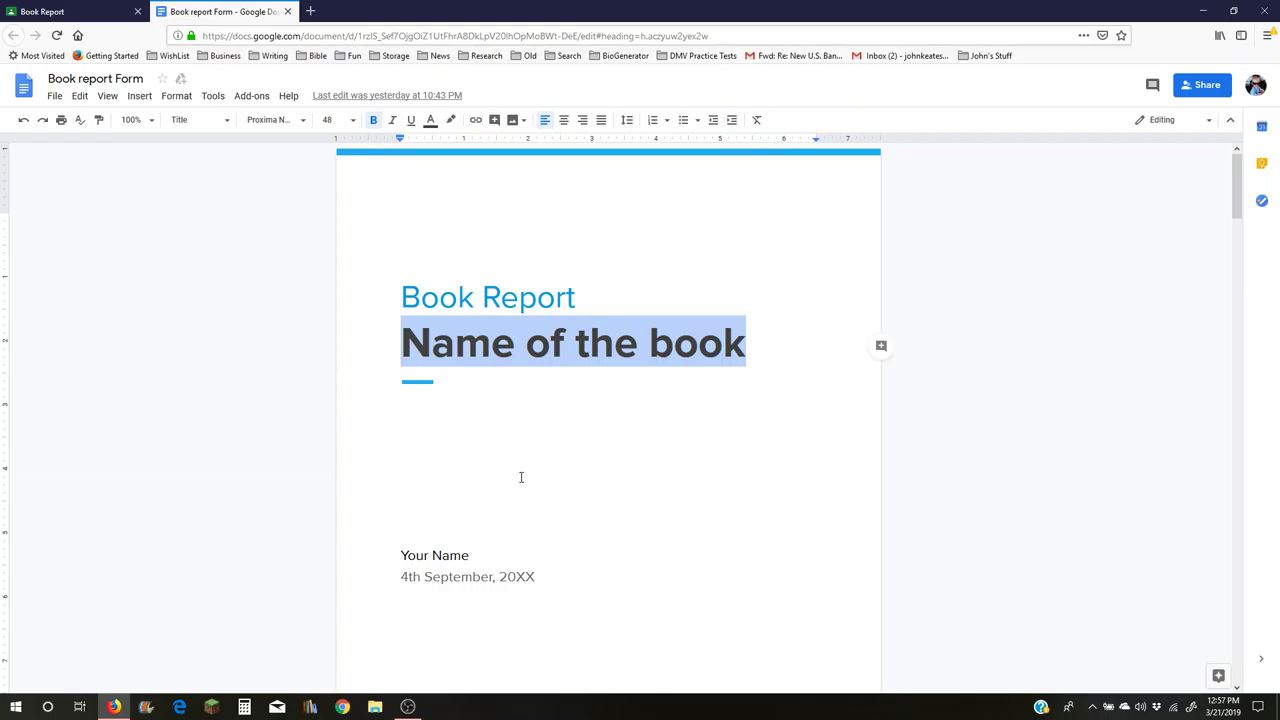
pyautogui.write('Dia')
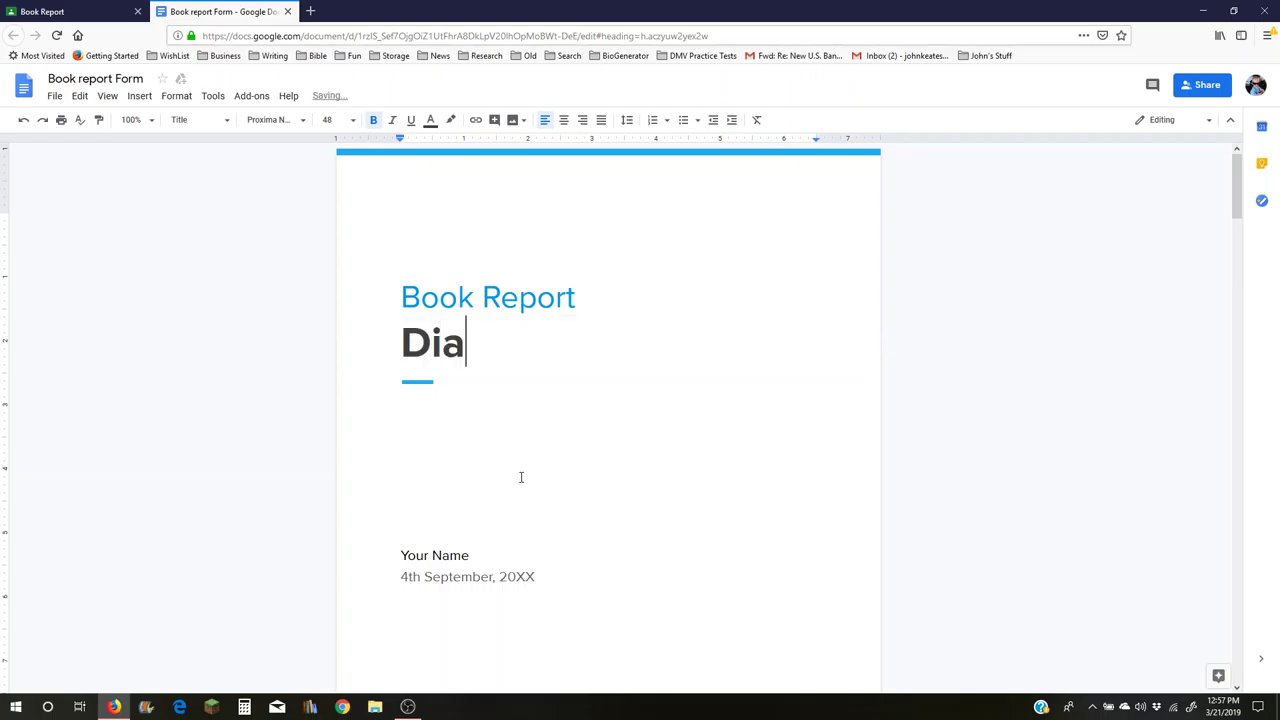
pyautogui.write('ry of a W')
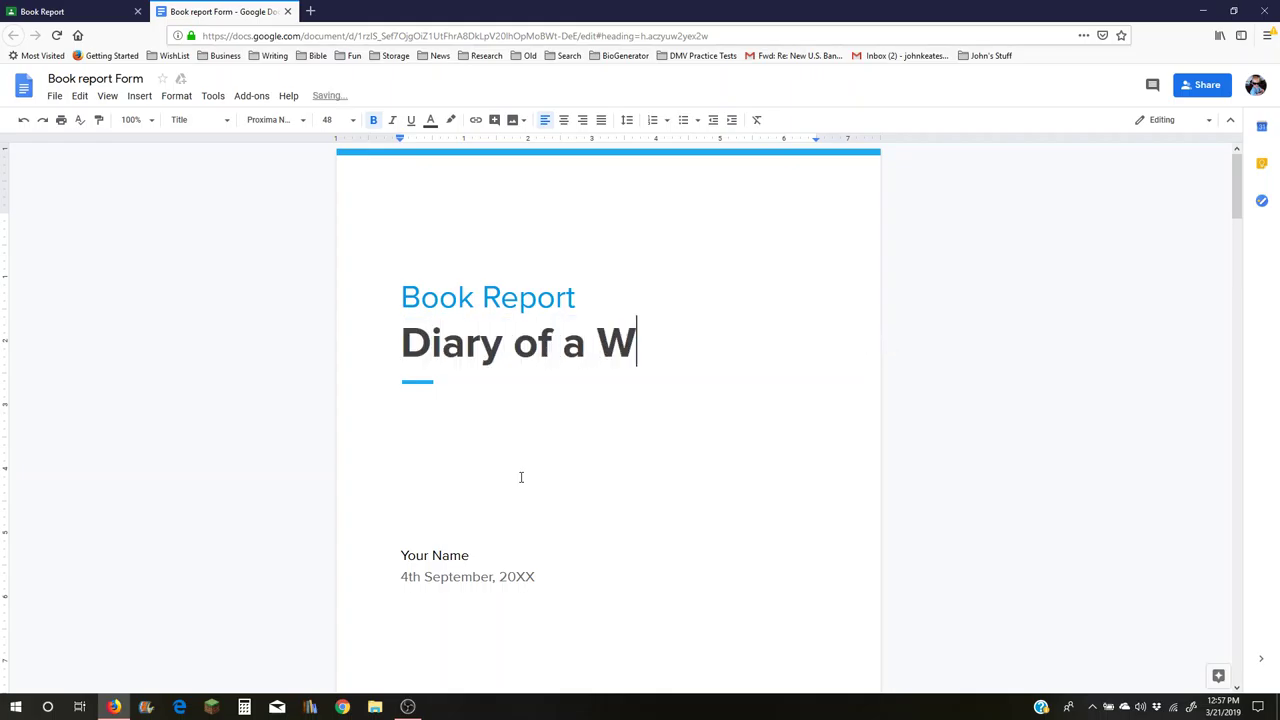
pyautogui.write('impy Kid')
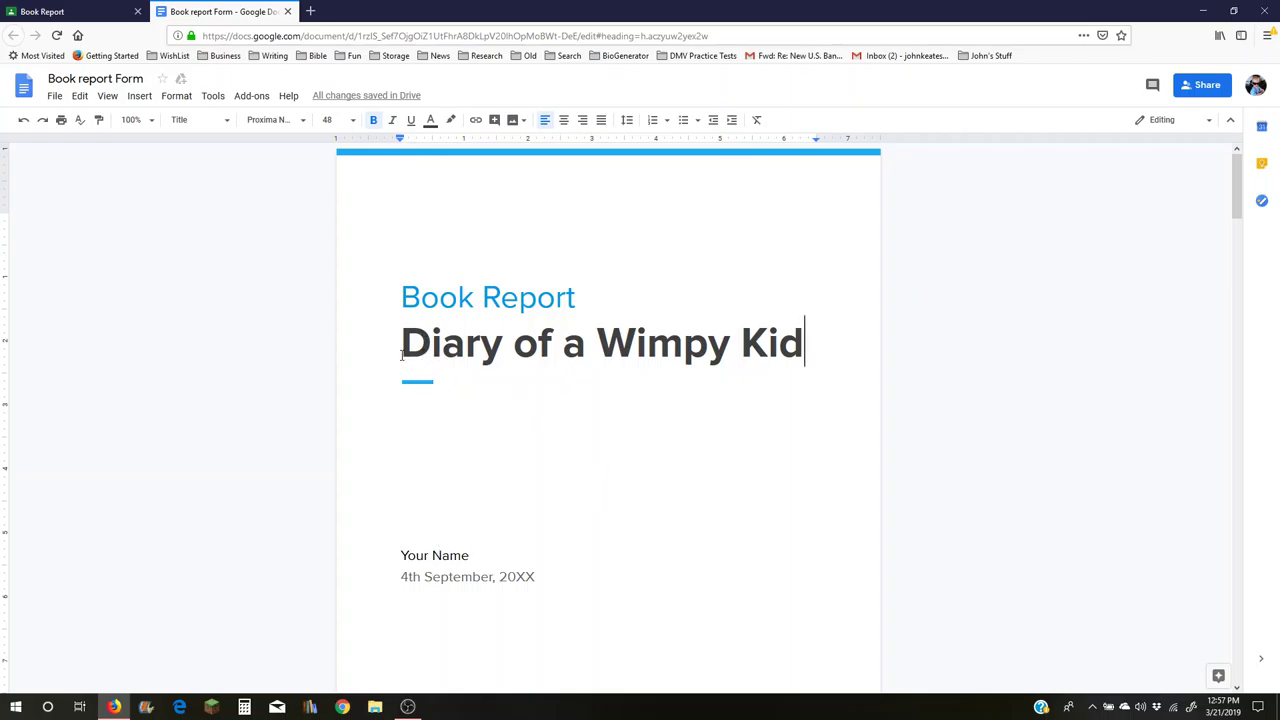
pyautogui.moveTo(402, 345); pyautogui.dragTo(805, 346)
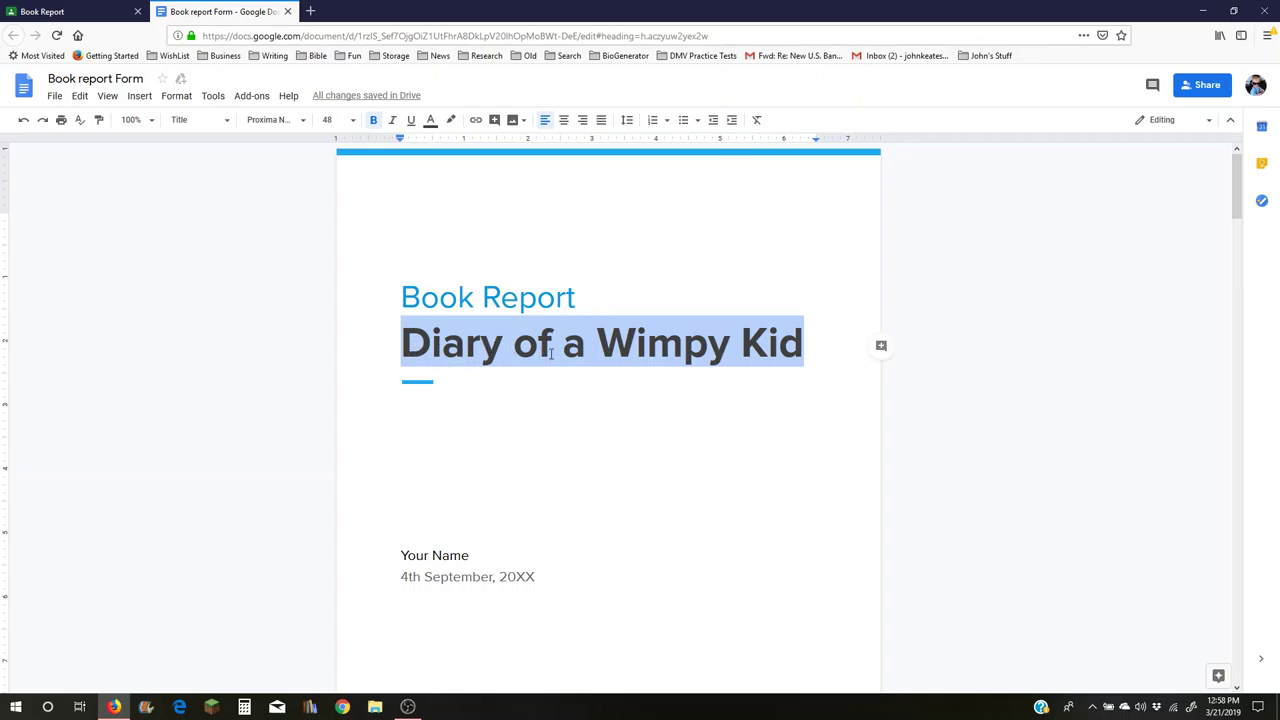
# - Replace the 'Your Name' placeholder with the student's name
pyautogui.click(505, 493)
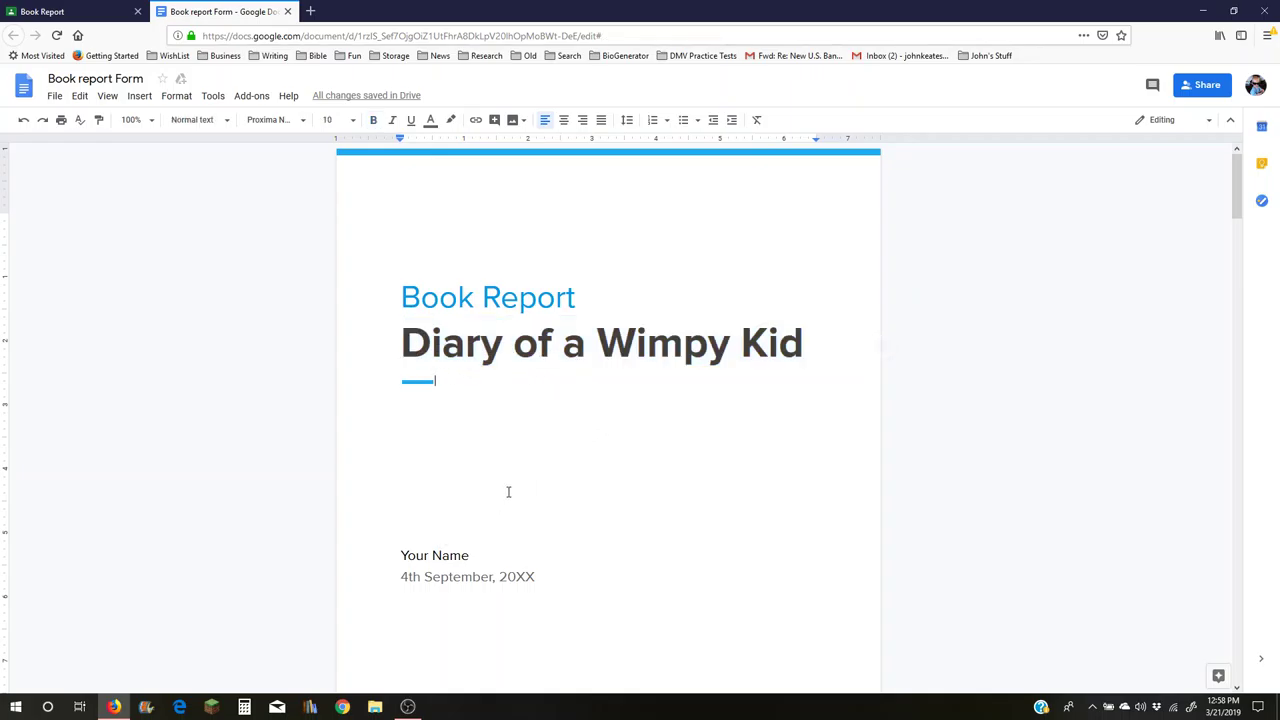
pyautogui.click(470, 555)
pyautogui.press('BackSpace')
pyautogui.press('BackSpace')
pyautogui.press('BackSpace')
pyautogui.press('BackSpace')
pyautogui.press('BackSpace')
pyautogui.press('BackSpace')
pyautogui.press('BackSpace')
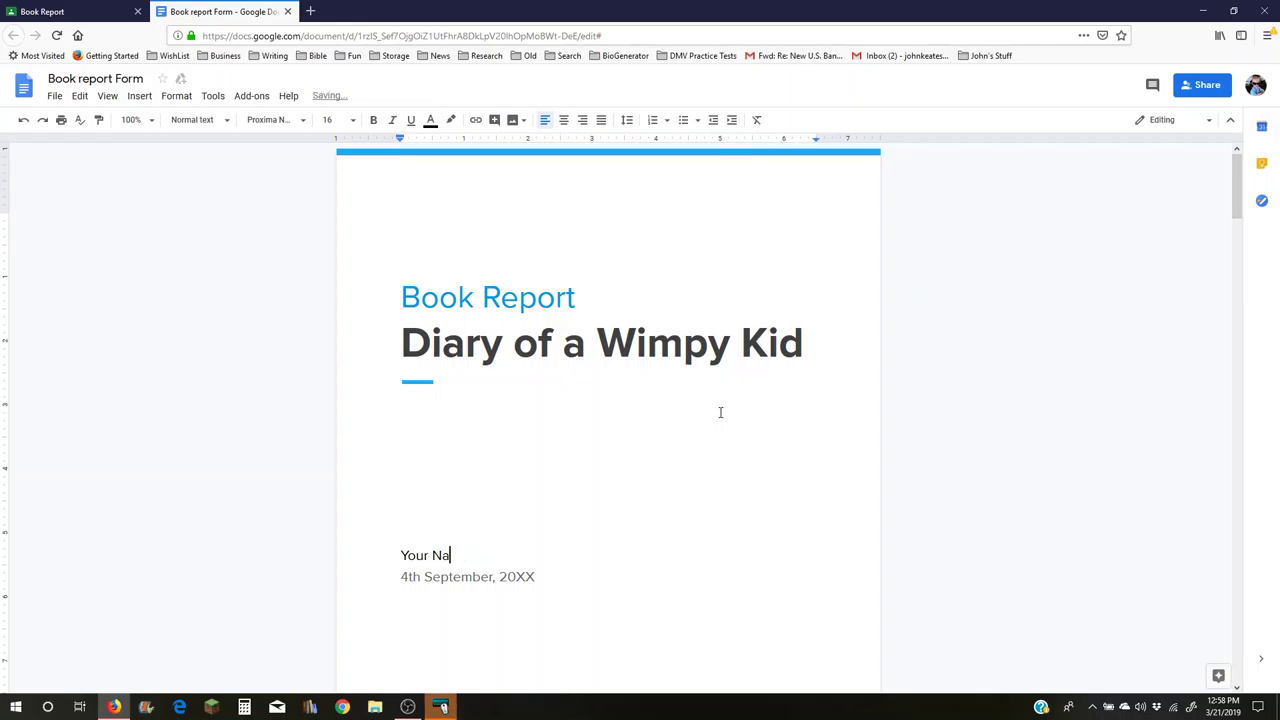
pyautogui.press('BackSpace')
pyautogui.press('BackSpace')
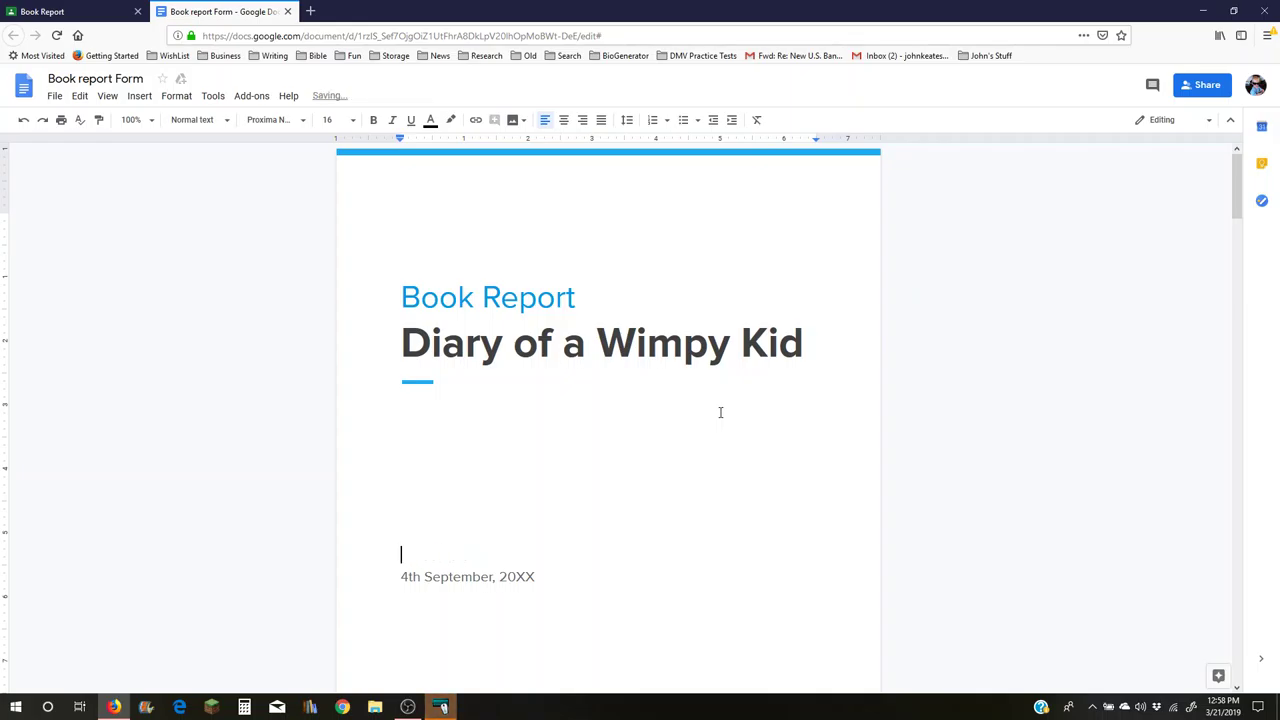
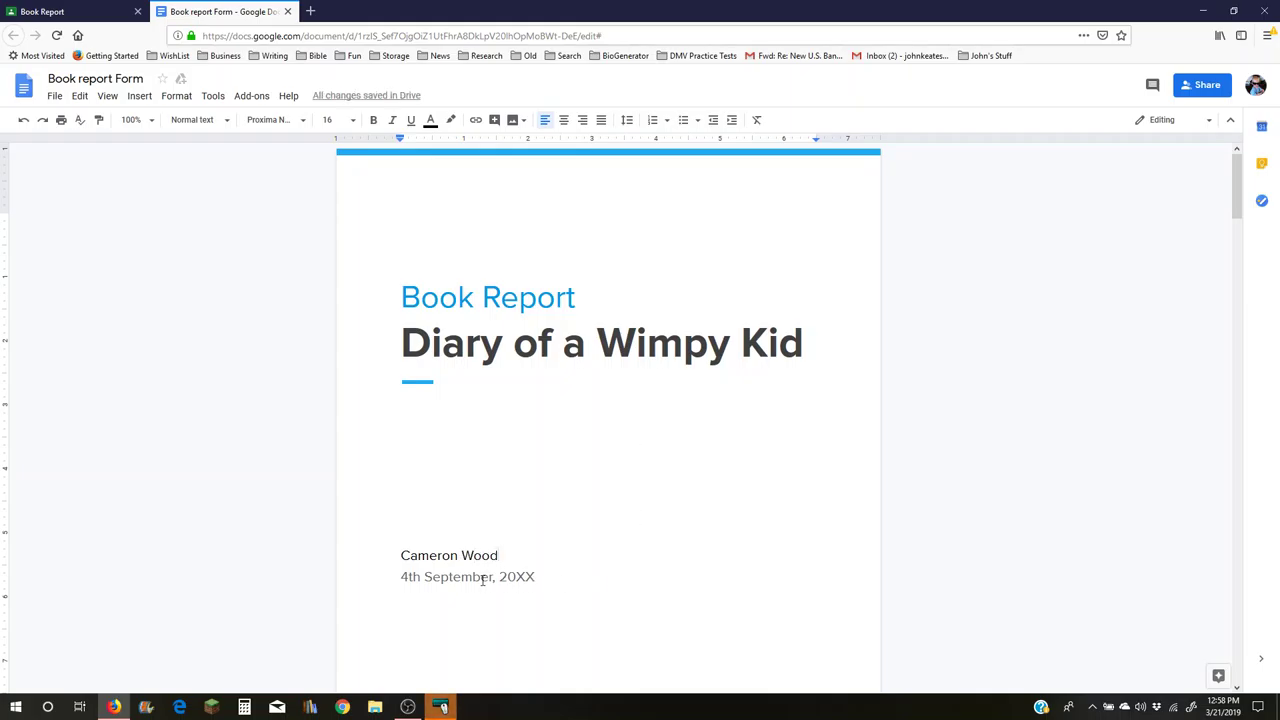
# - Change the date line from '4th September, 20XX' to 'May 5, 2019'
pyautogui.click(400, 577)
pyautogui.moveTo(400, 577); pyautogui.dragTo(537, 586)
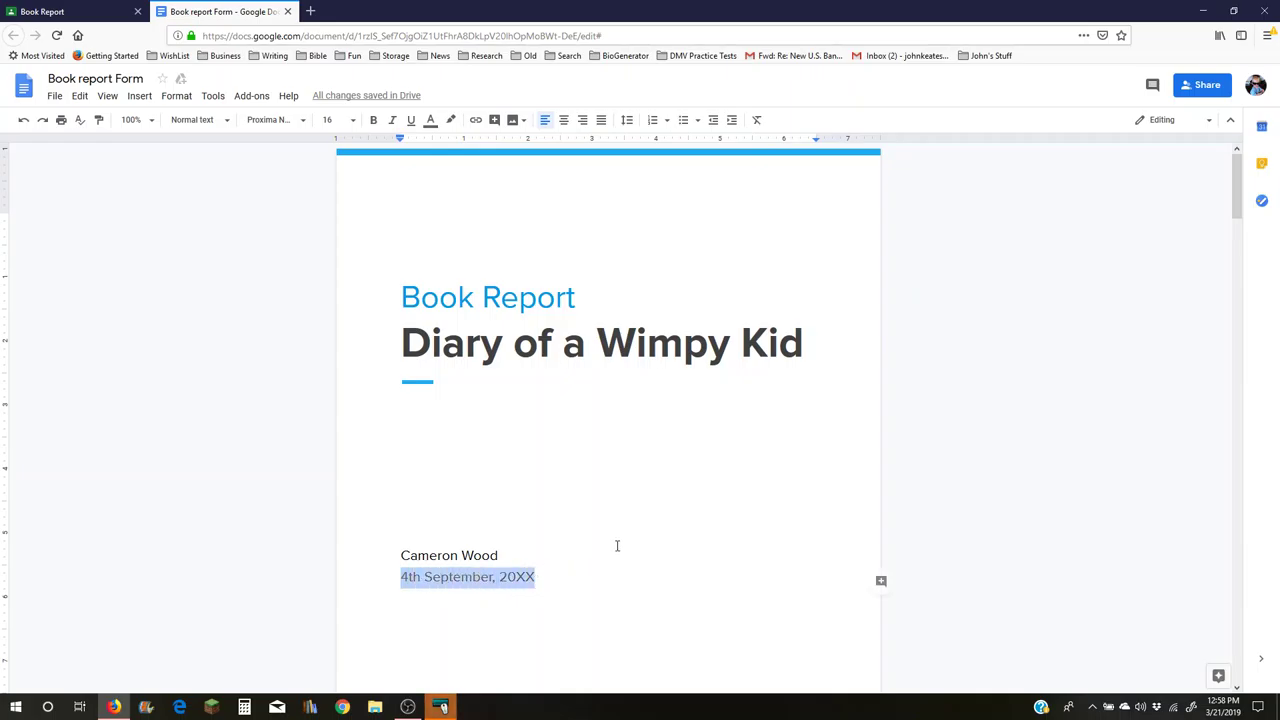
pyautogui.write('May')
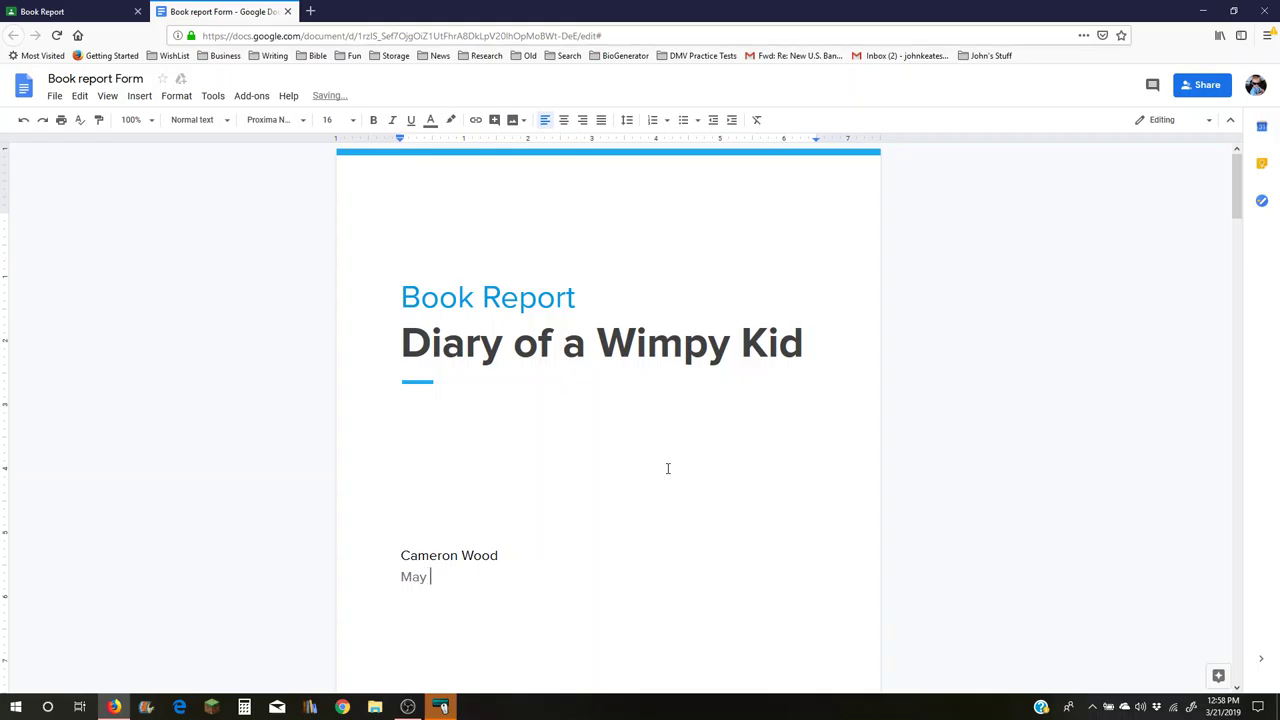
pyautogui.write(' 5, 200')
pyautogui.press('BackSpace')
pyautogui.write('19')
# - Scroll down until the Introduction's Title, Author and Illustrator prompts are visible
pyautogui.scroll(-1, 646, 470)
pyautogui.scroll(-2, 646, 471)
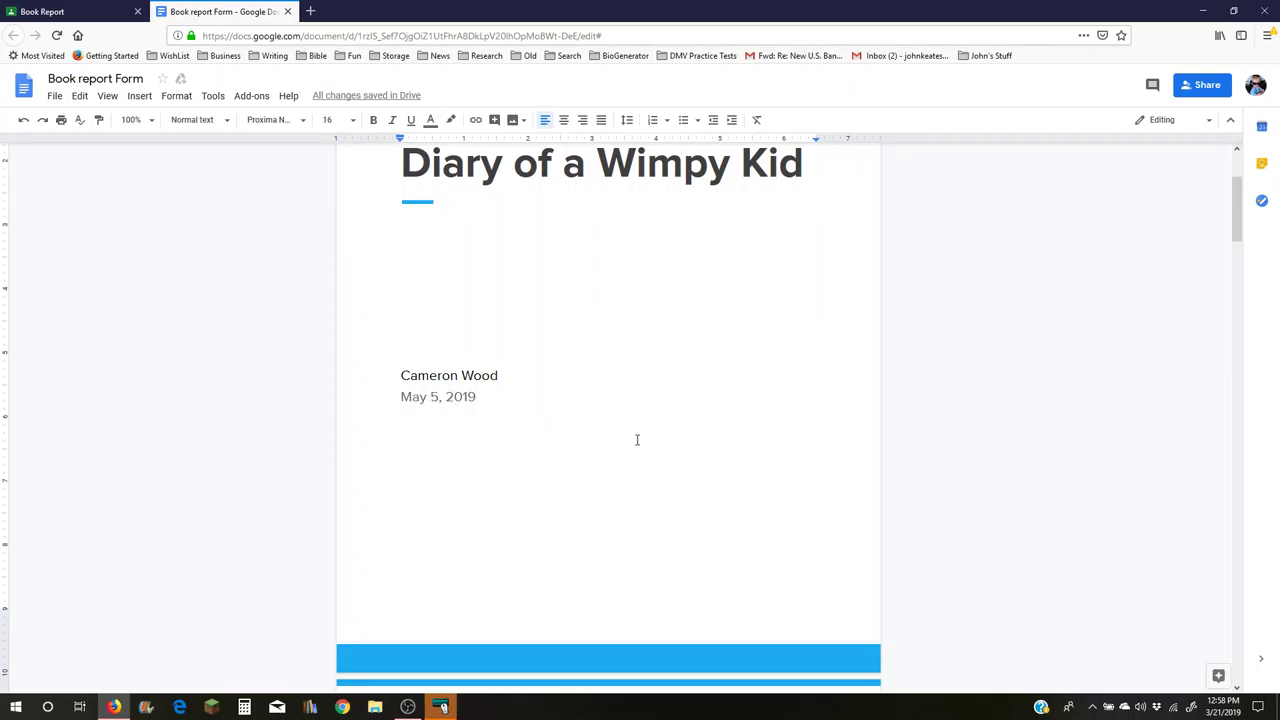
pyautogui.scroll(-5, 637, 438)
pyautogui.scroll(-3, 637, 440)
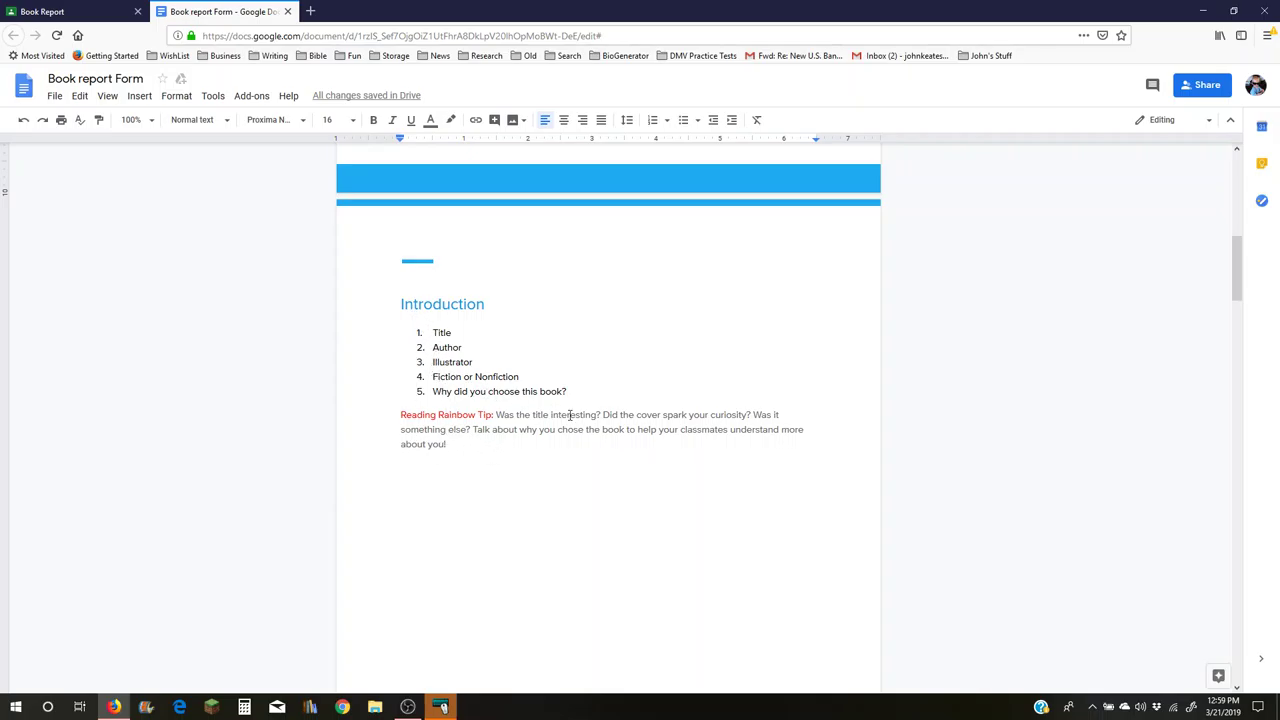
pyautogui.doubleClick(436, 474)
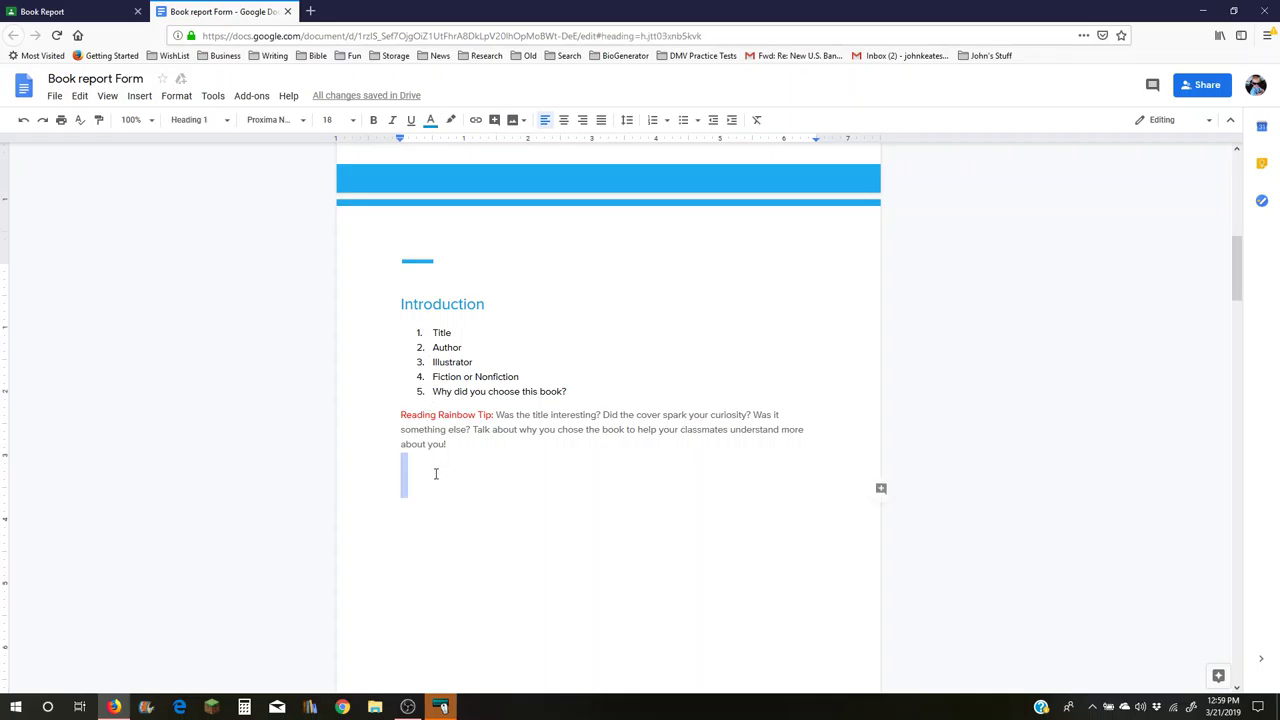
pyautogui.press('BackSpace')
pyautogui.press('BackSpace')
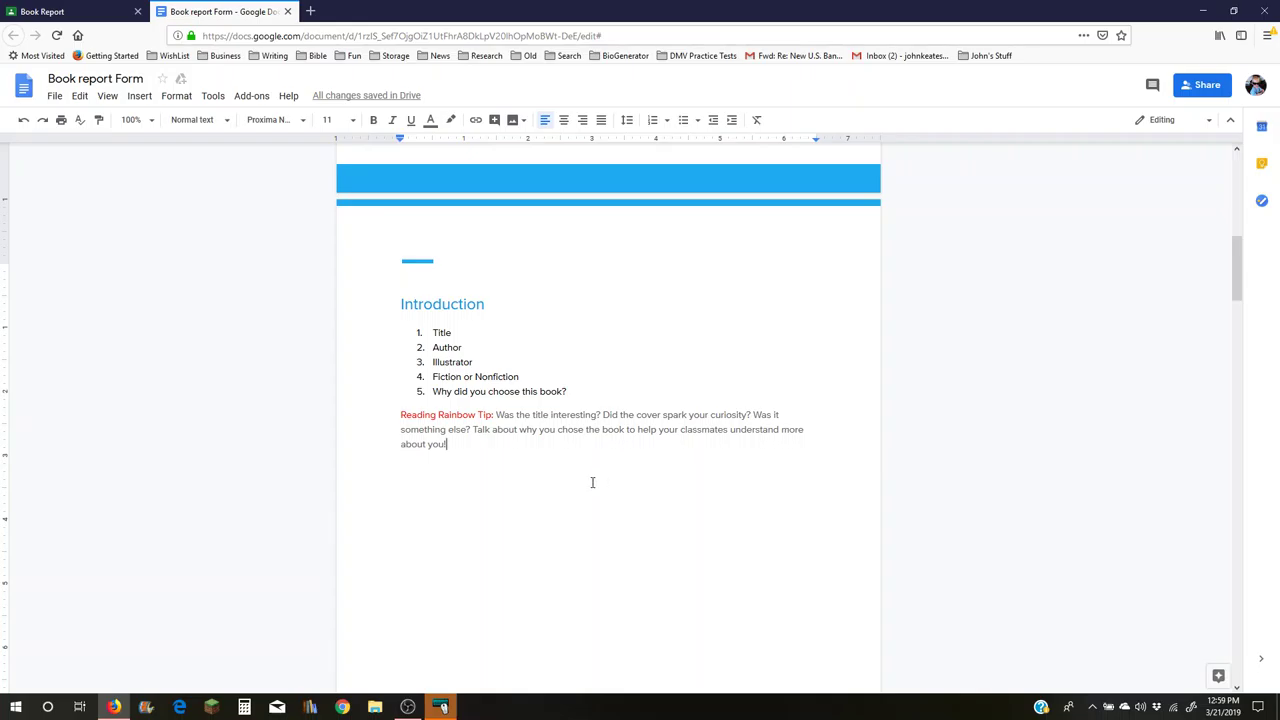
pyautogui.hotkey('ctrl', 'z')
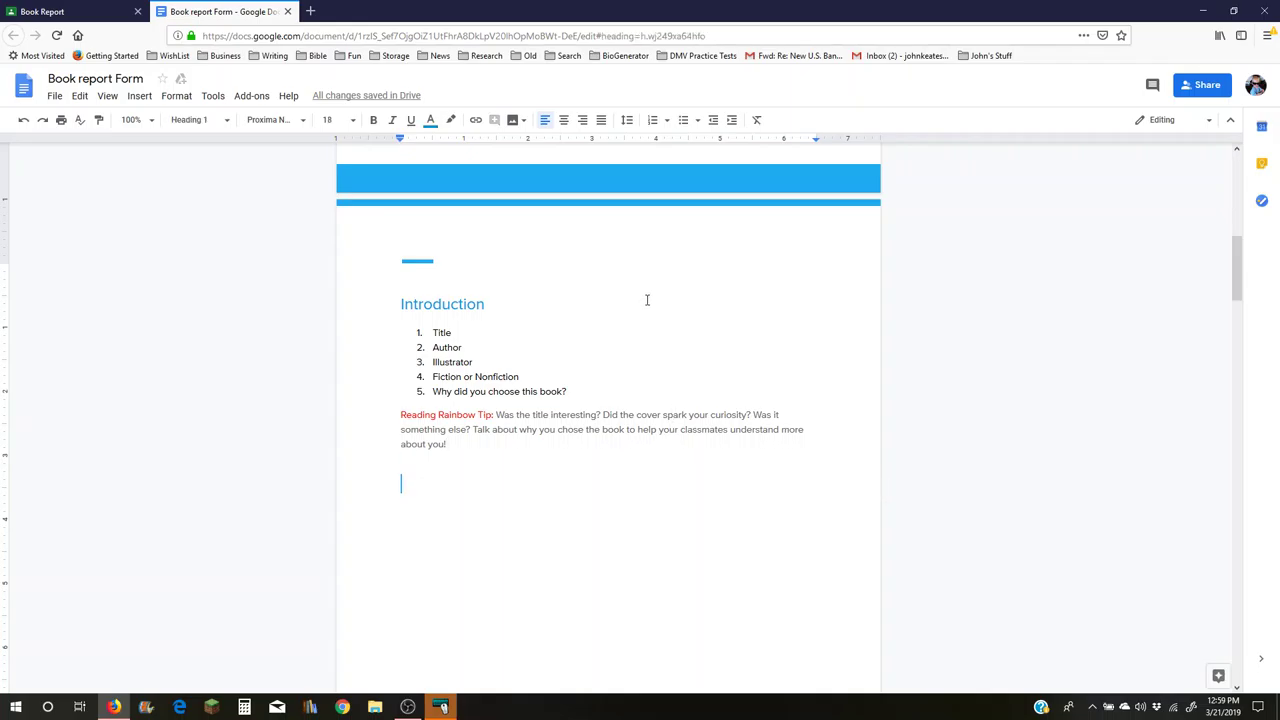
pyautogui.scroll(-1, 647, 300)
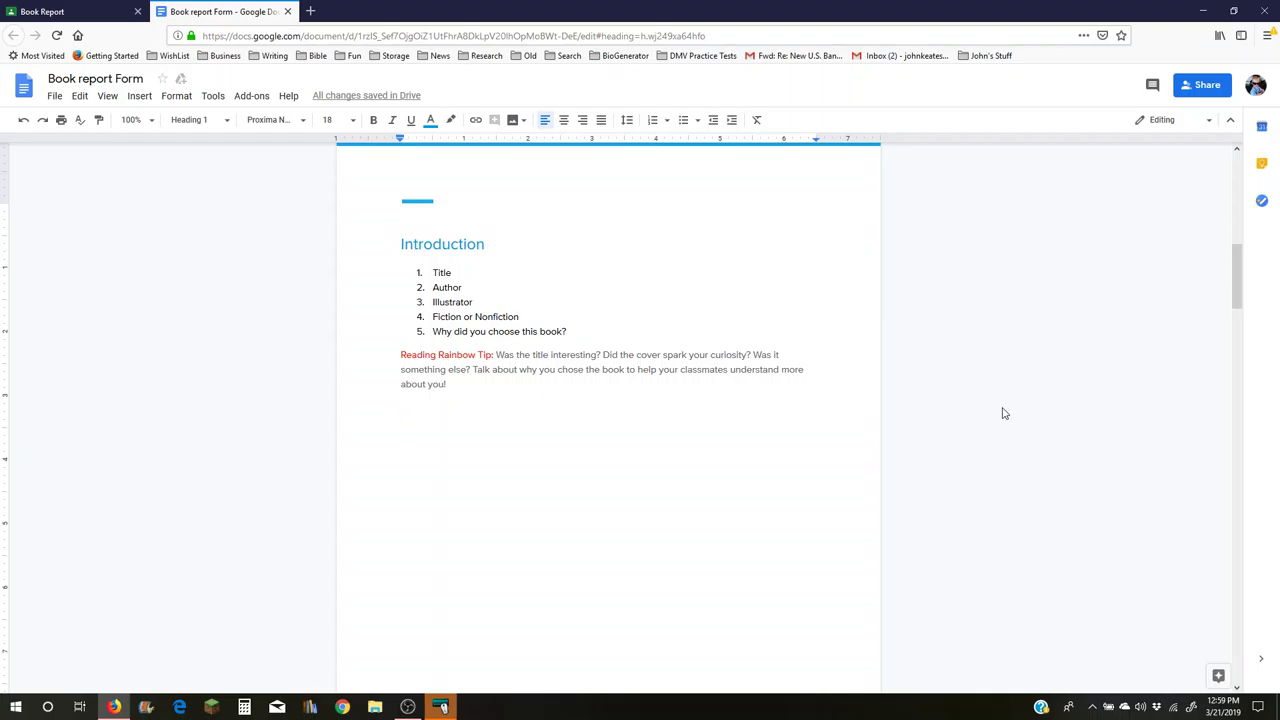
pyautogui.write('I c')
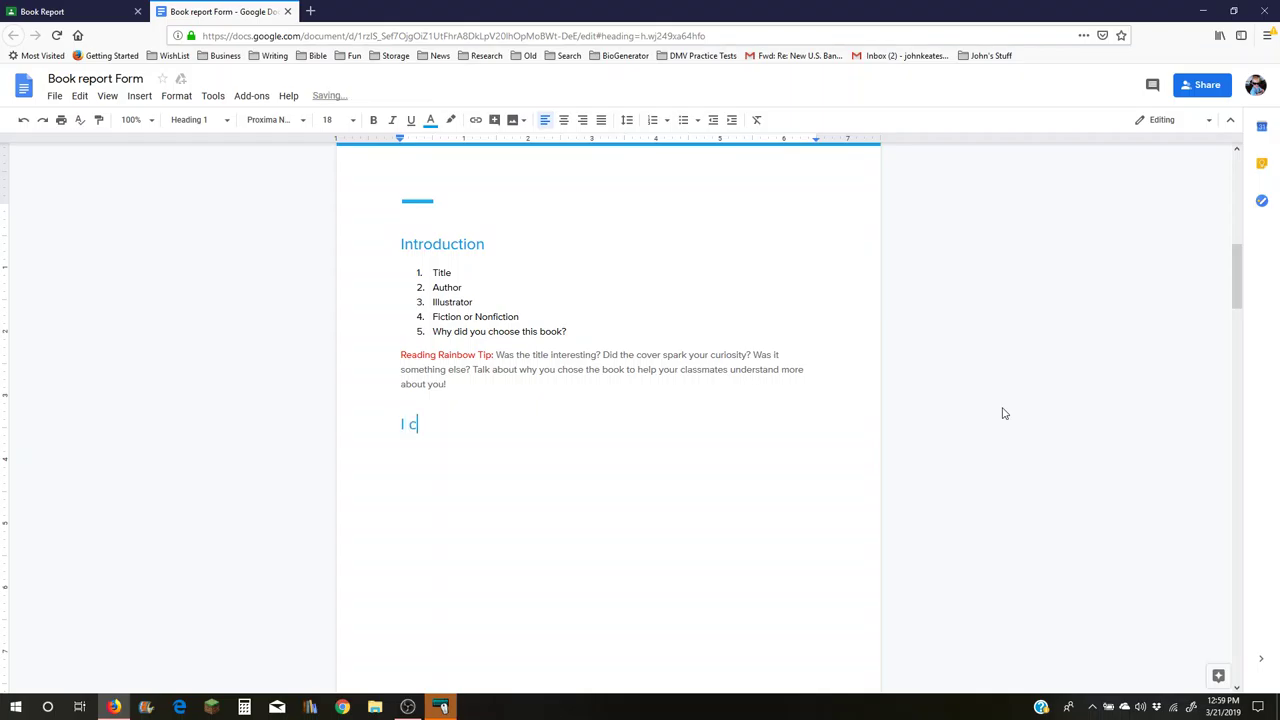
pyautogui.write('hoose Return to Mar')
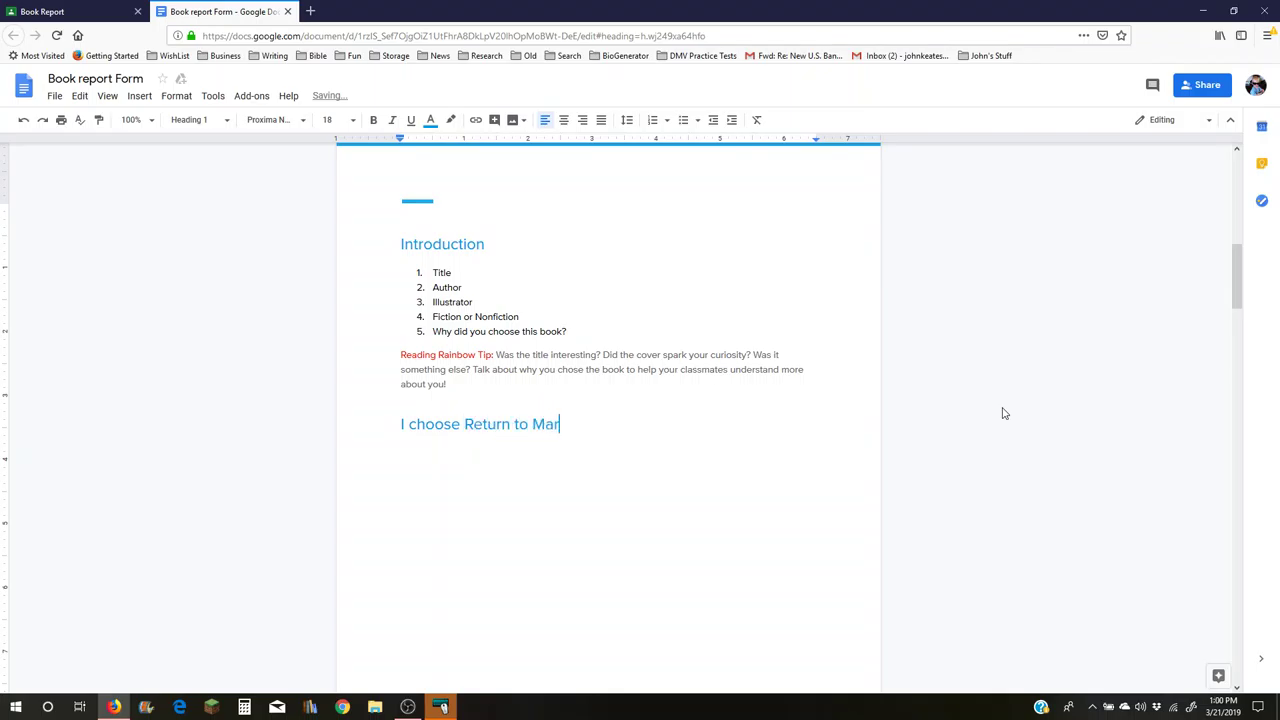
pyautogui.write('tinique for my book to read. I p')
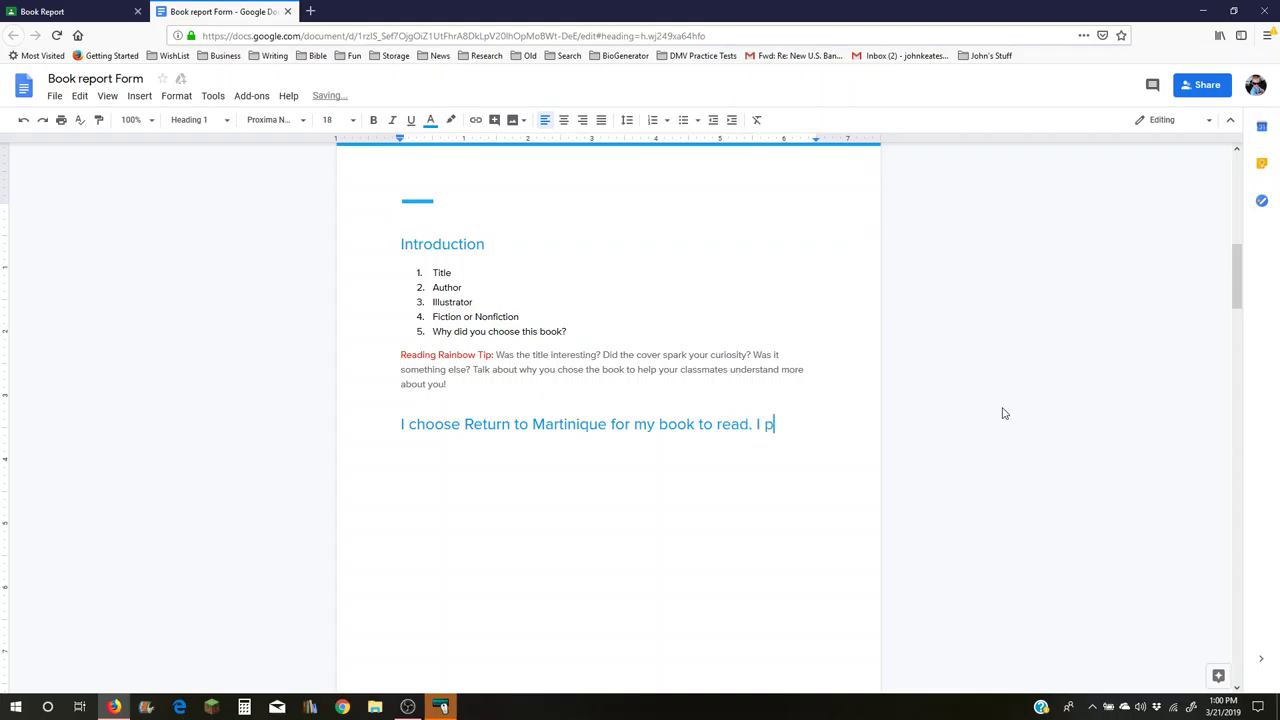
pyautogui.write('icked it out because m')
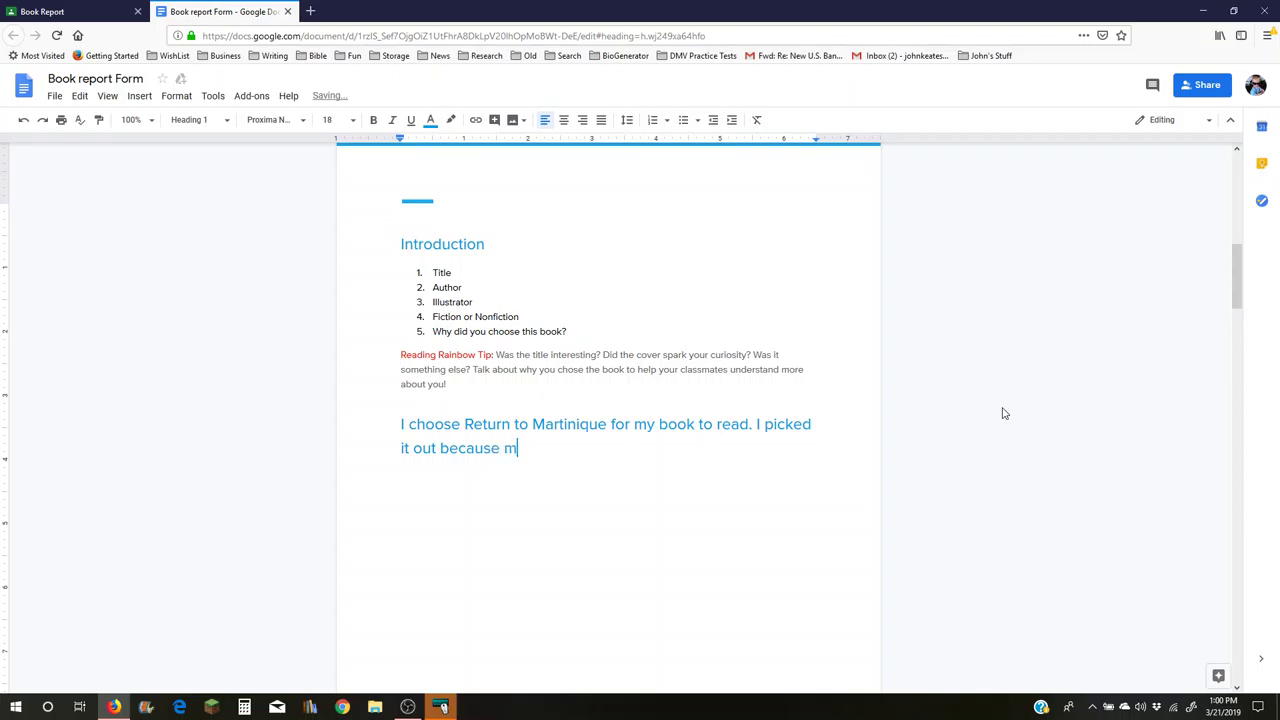
pyautogui.write('y aunt Rachel wrote it.')
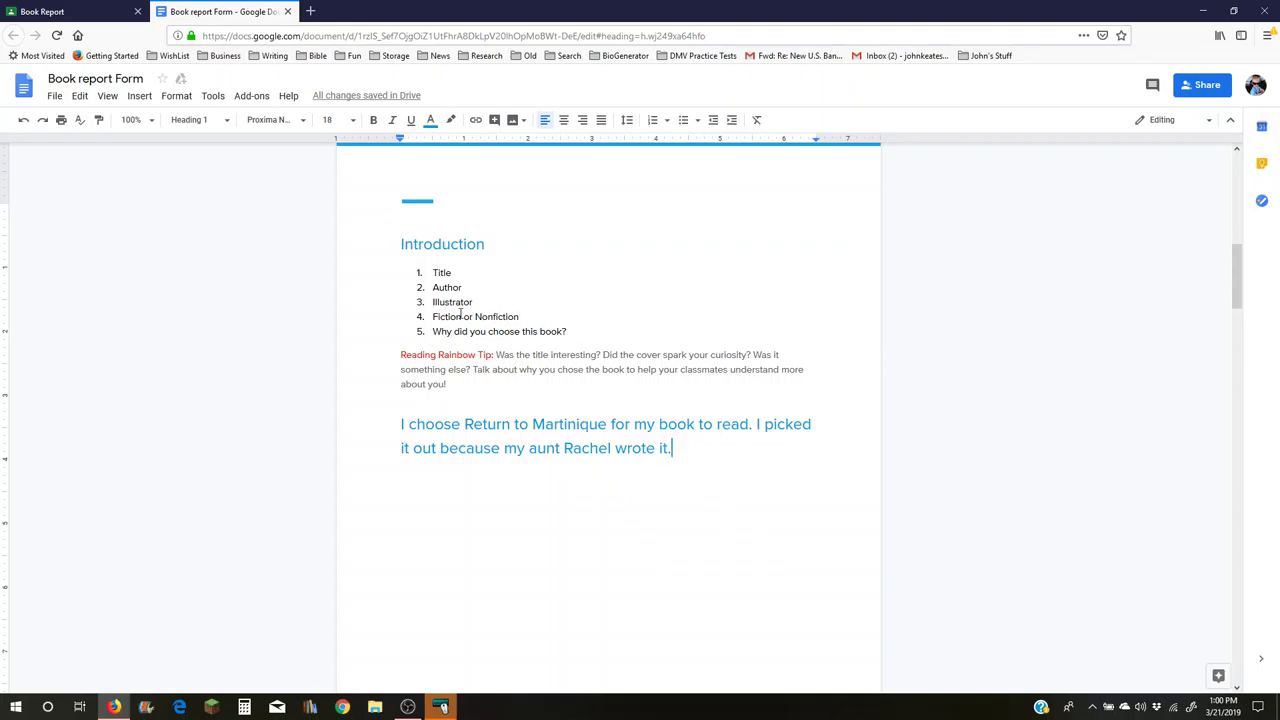
# - Select the Introduction's numbered question list and reading tip
pyautogui.moveTo(394, 281); pyautogui.dragTo(454, 384)
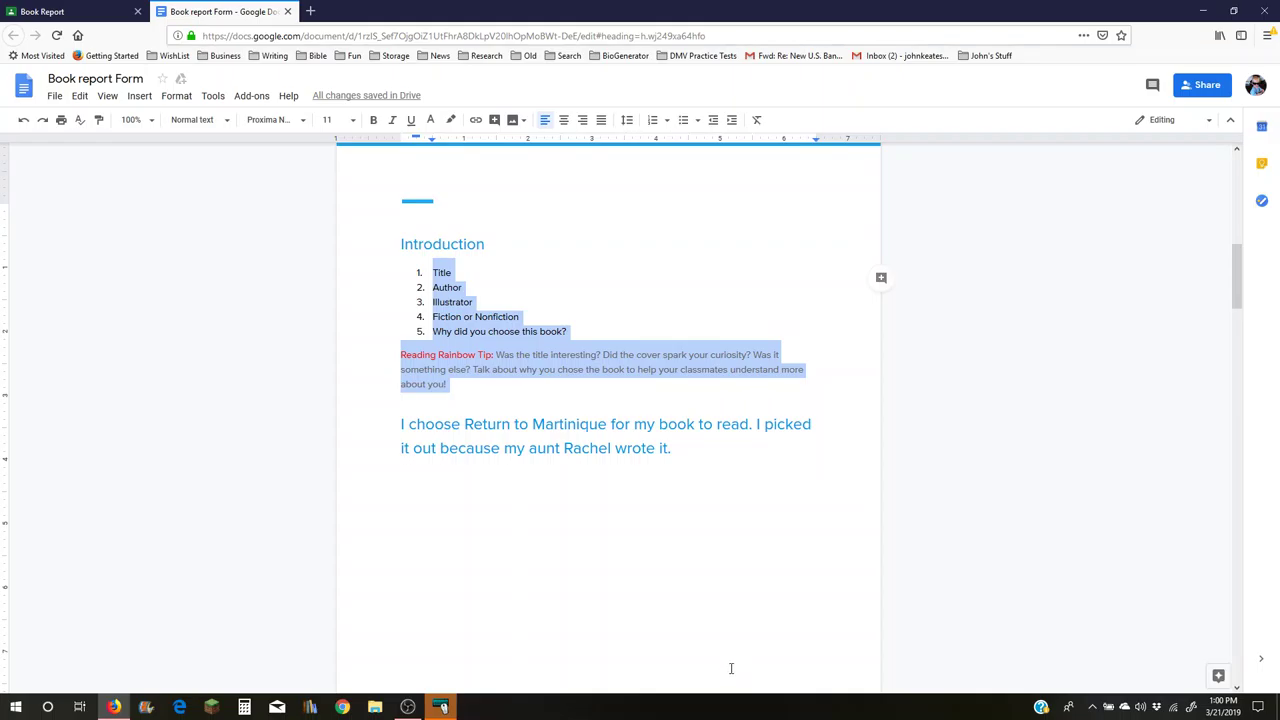
# - Delete the selected question list and tip, then fix 'choose' to 'chose'
pyautogui.press('BackSpace')
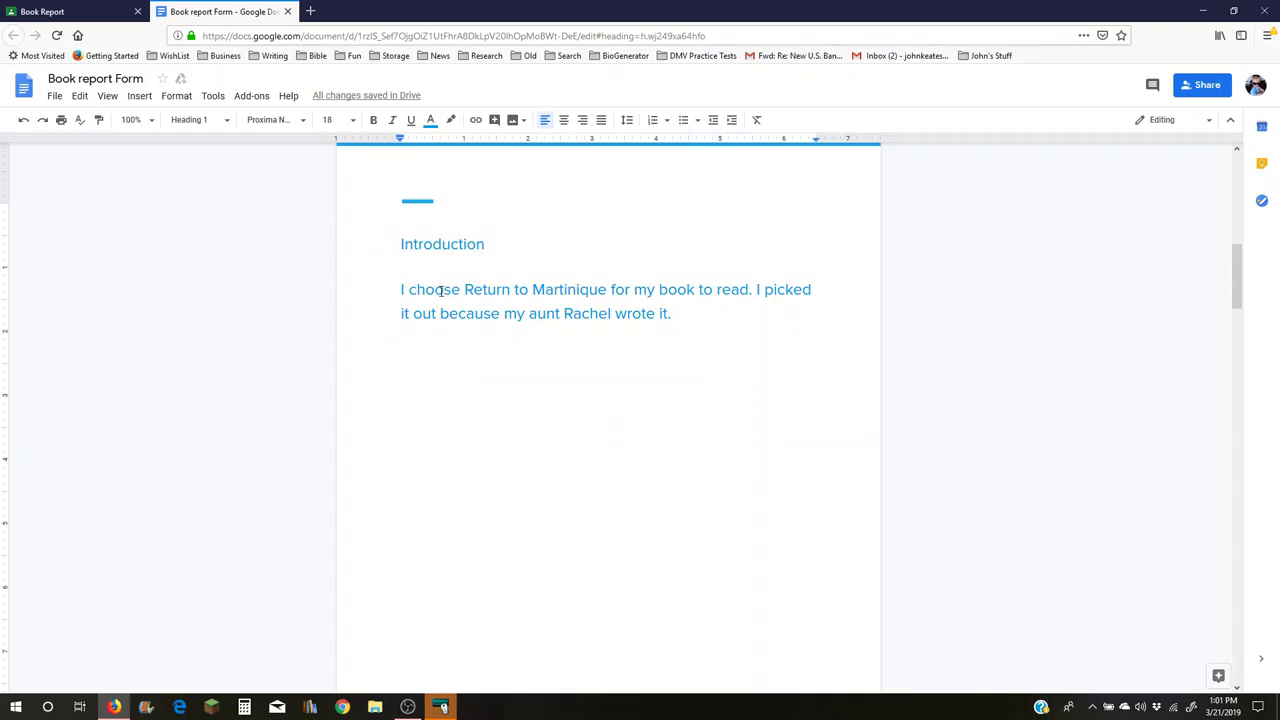
pyautogui.click(442, 290)
pyautogui.press('BackSpace')
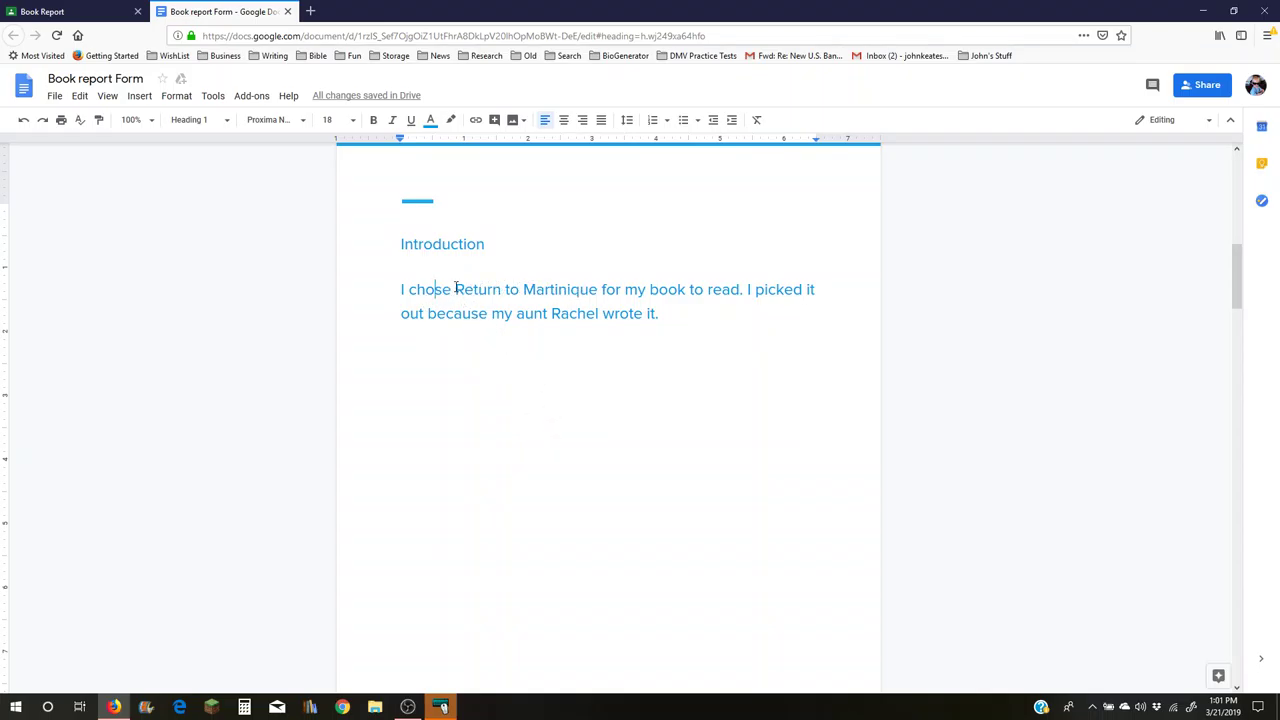
# - Underline 'Return to Martinique' in the Introduction answer
pyautogui.moveTo(456, 289); pyautogui.dragTo(595, 293)
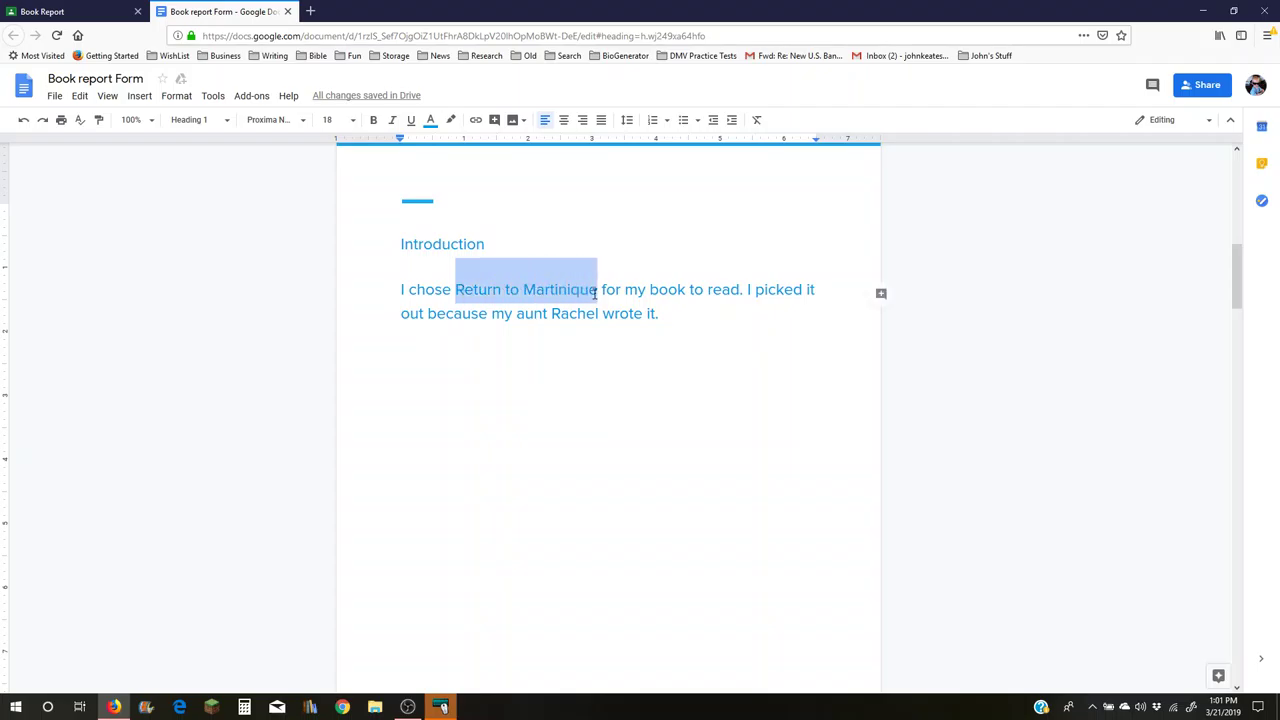
pyautogui.click(410, 121)
pyautogui.click(579, 428)
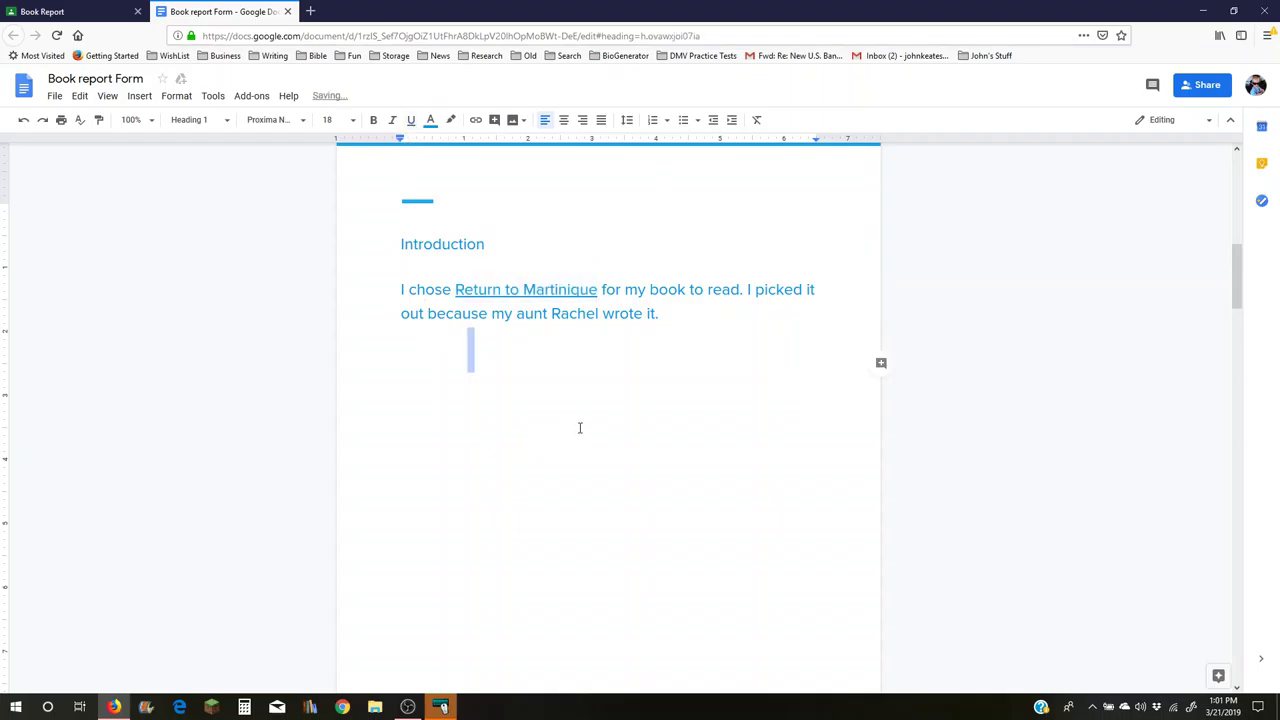
pyautogui.click(401, 290)
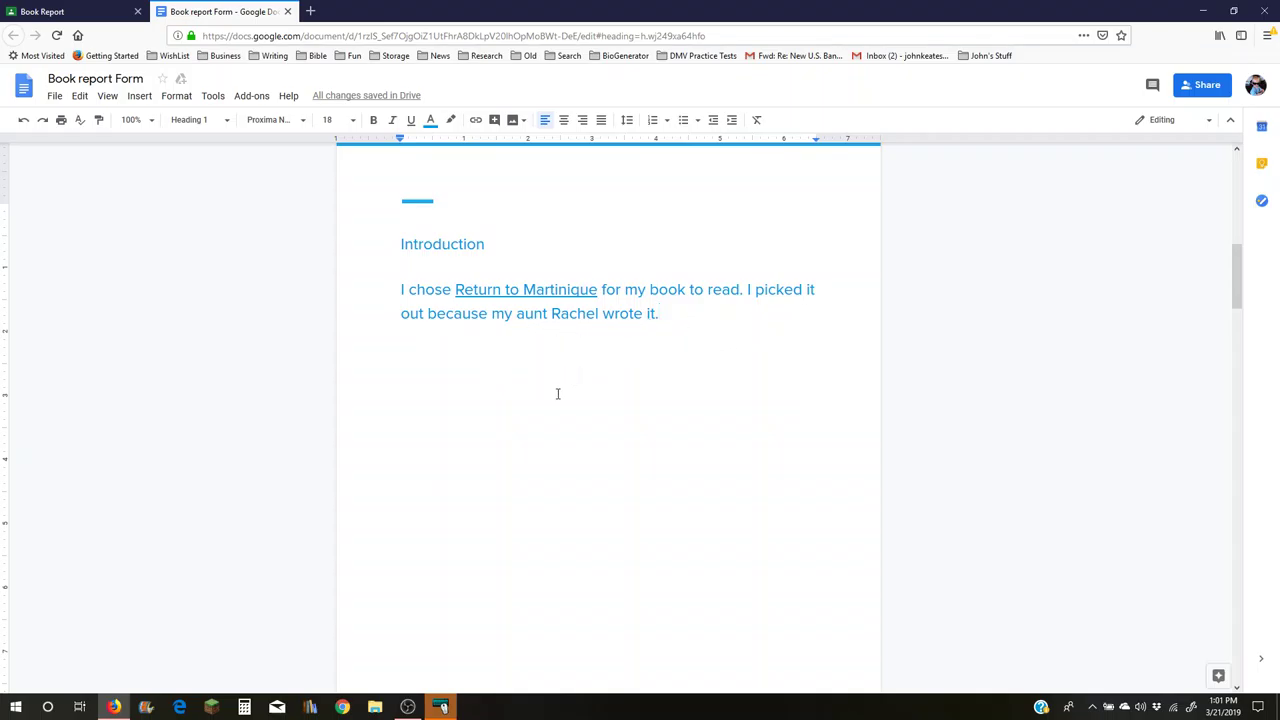
# - Scroll to The Setting section and select, then deselect, its beach hammock image
pyautogui.scroll(-8, 631, 414)
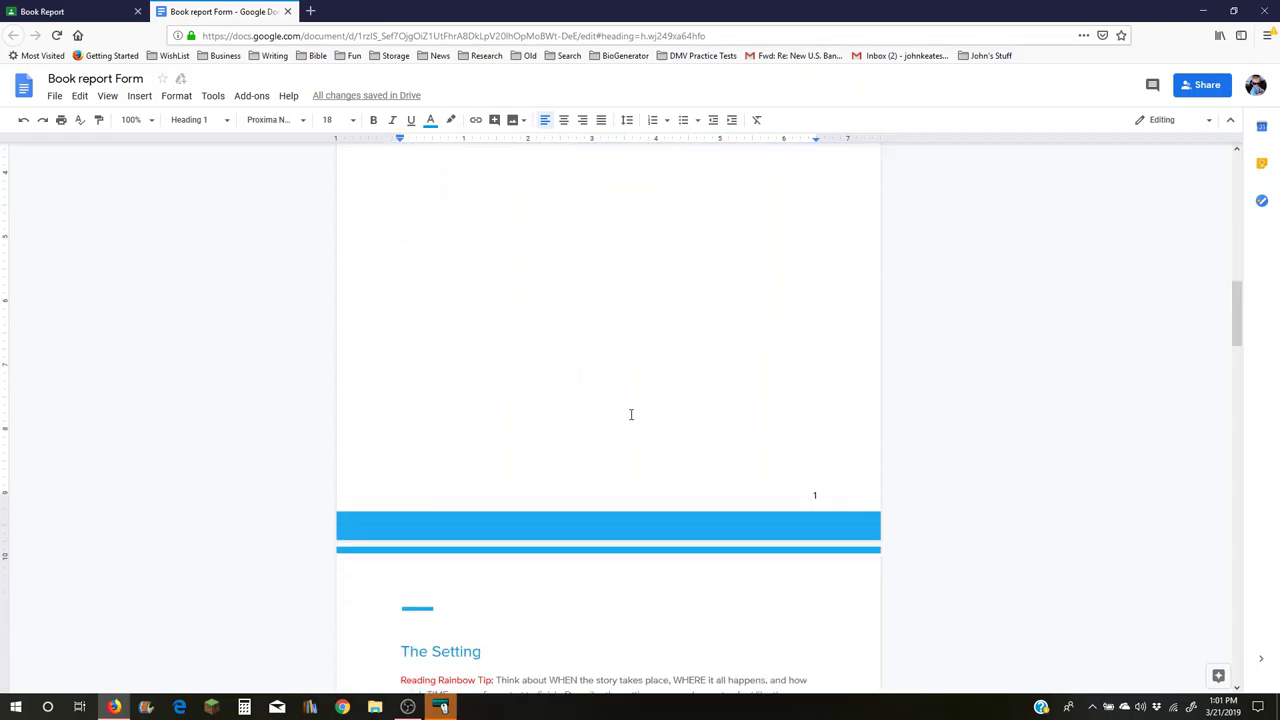
pyautogui.scroll(-3, 631, 414)
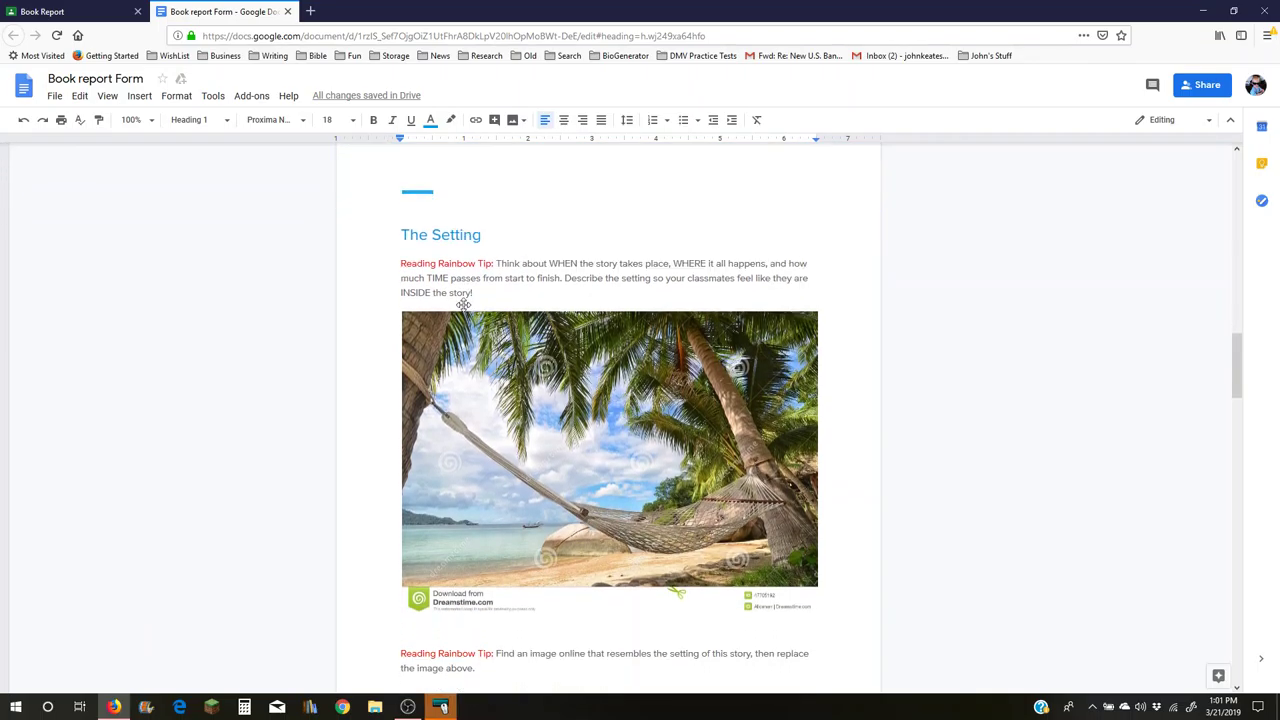
pyautogui.scroll(-1, 617, 223)
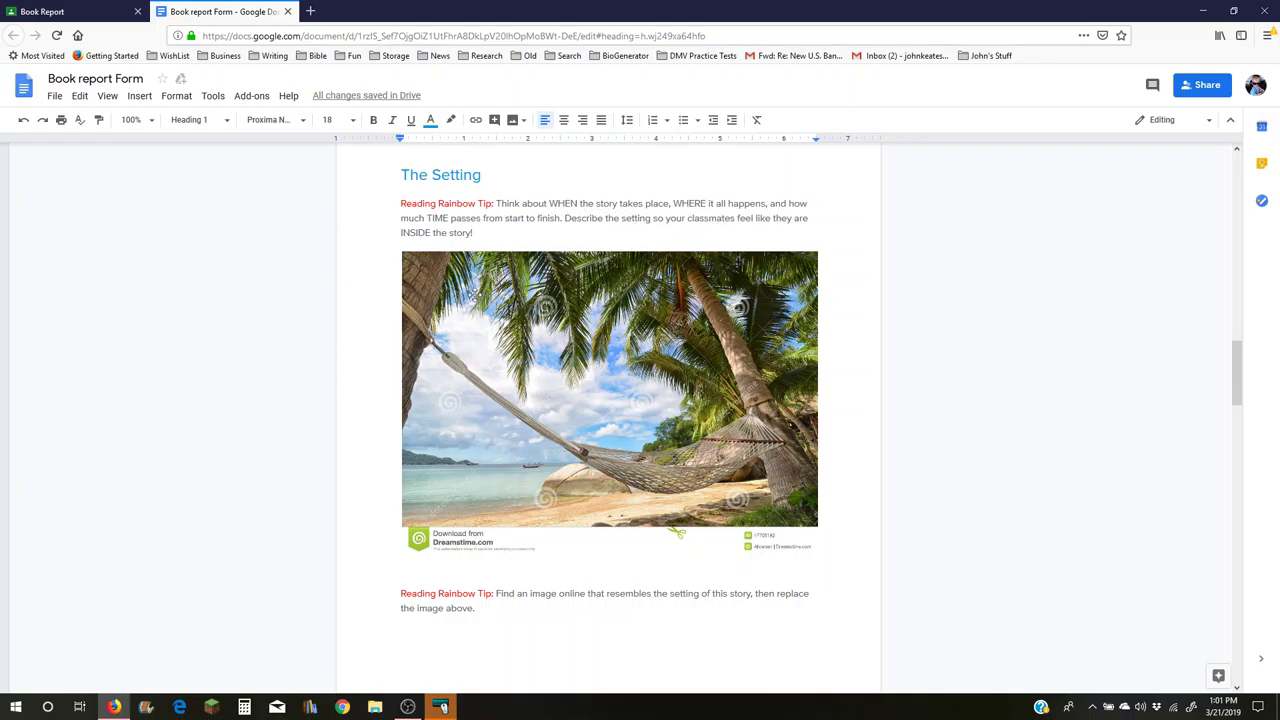
pyautogui.click(610, 413)
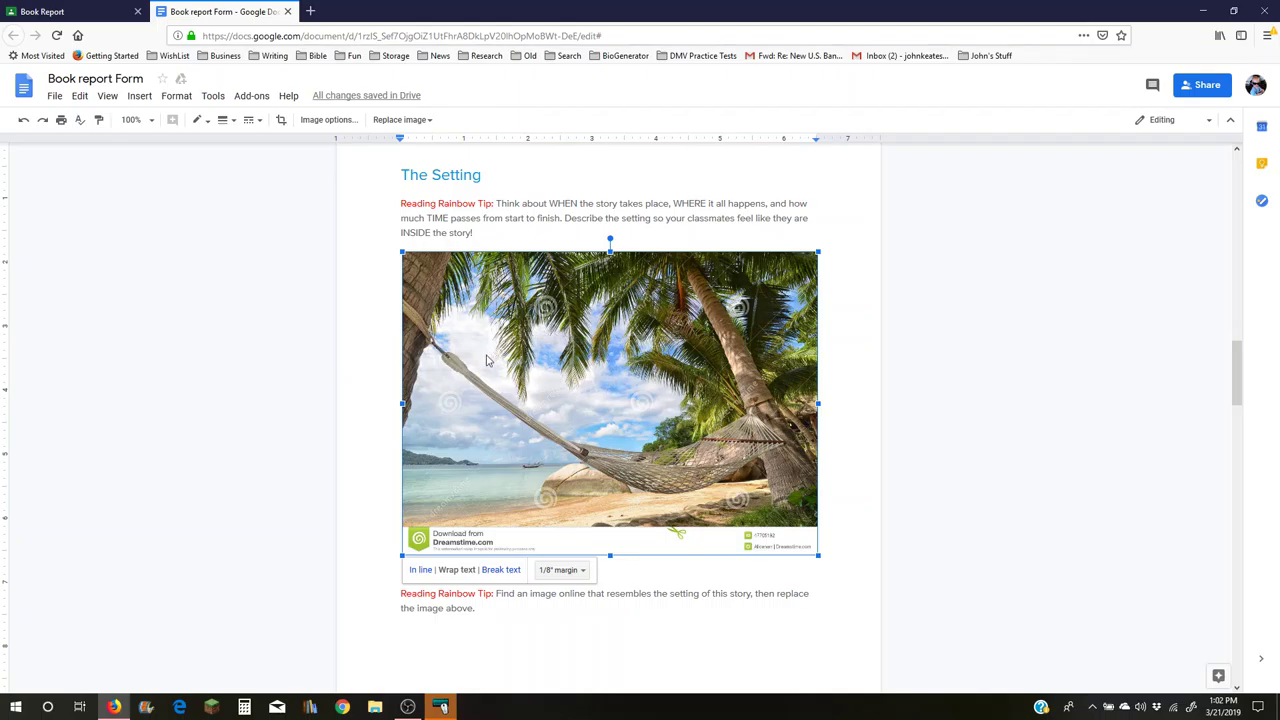
pyautogui.click(640, 612)
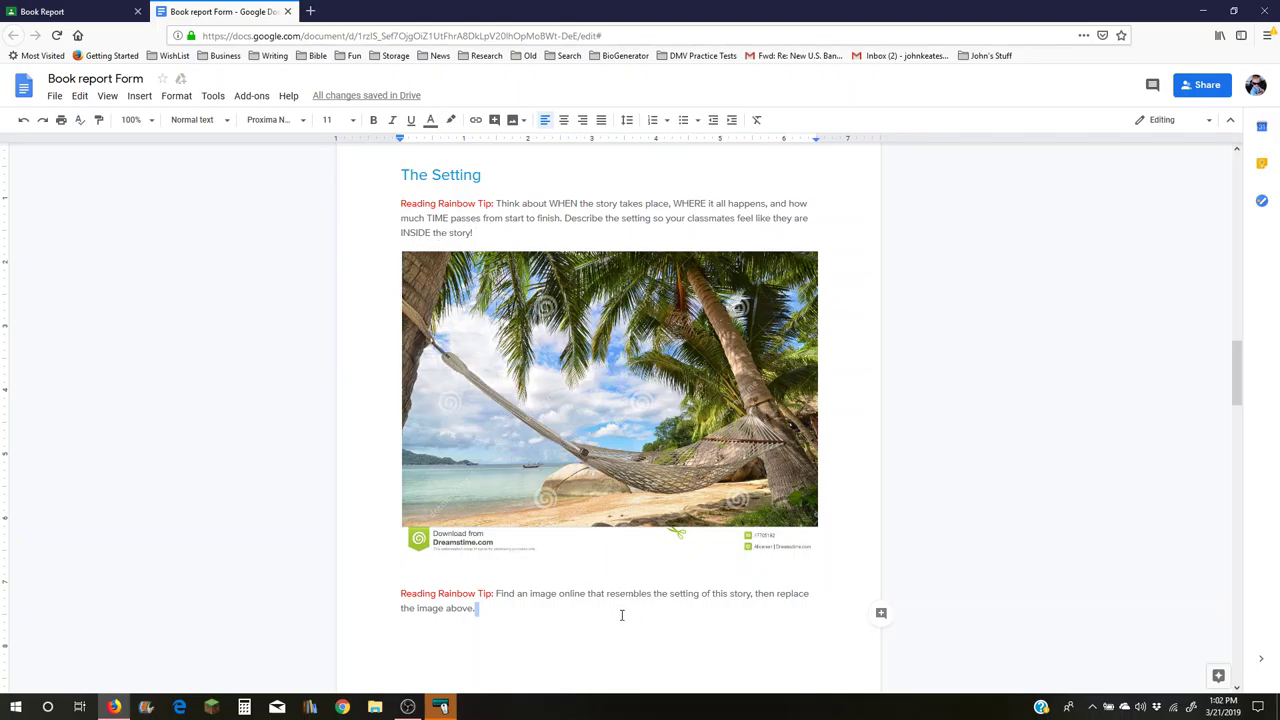
pyautogui.scroll(-3, 622, 615)
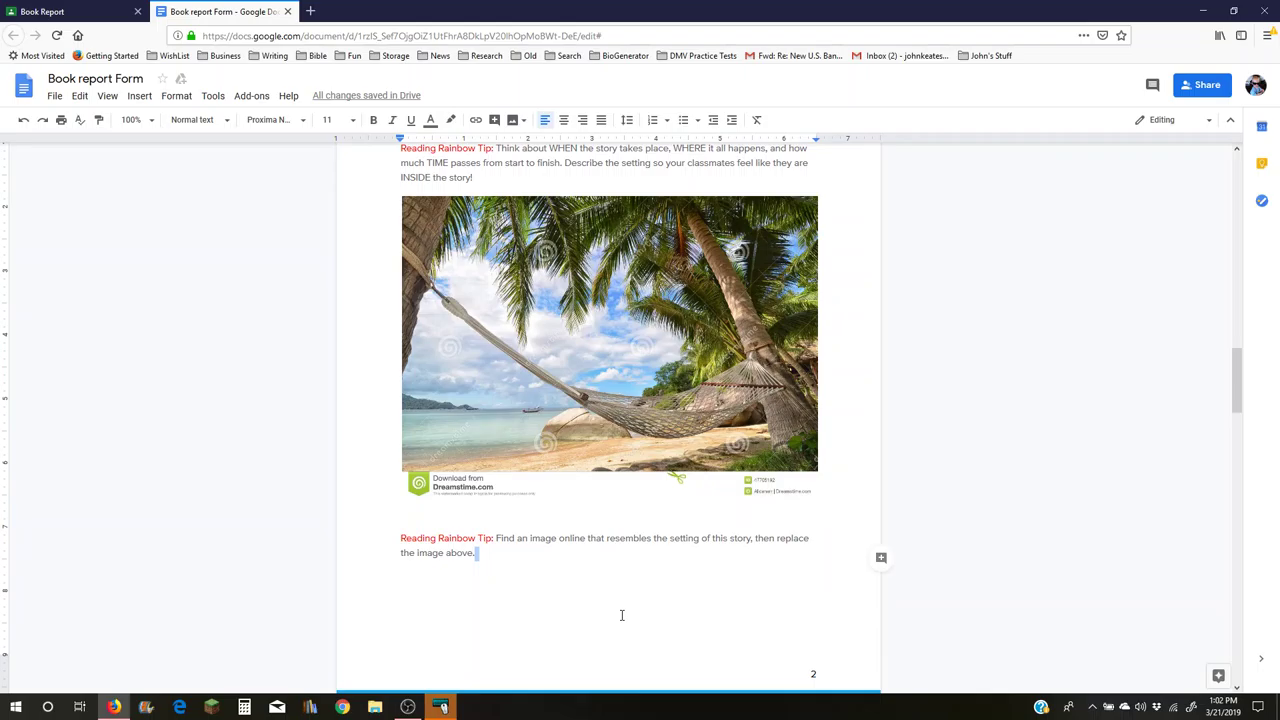
pyautogui.scroll(-5, 640, 540)
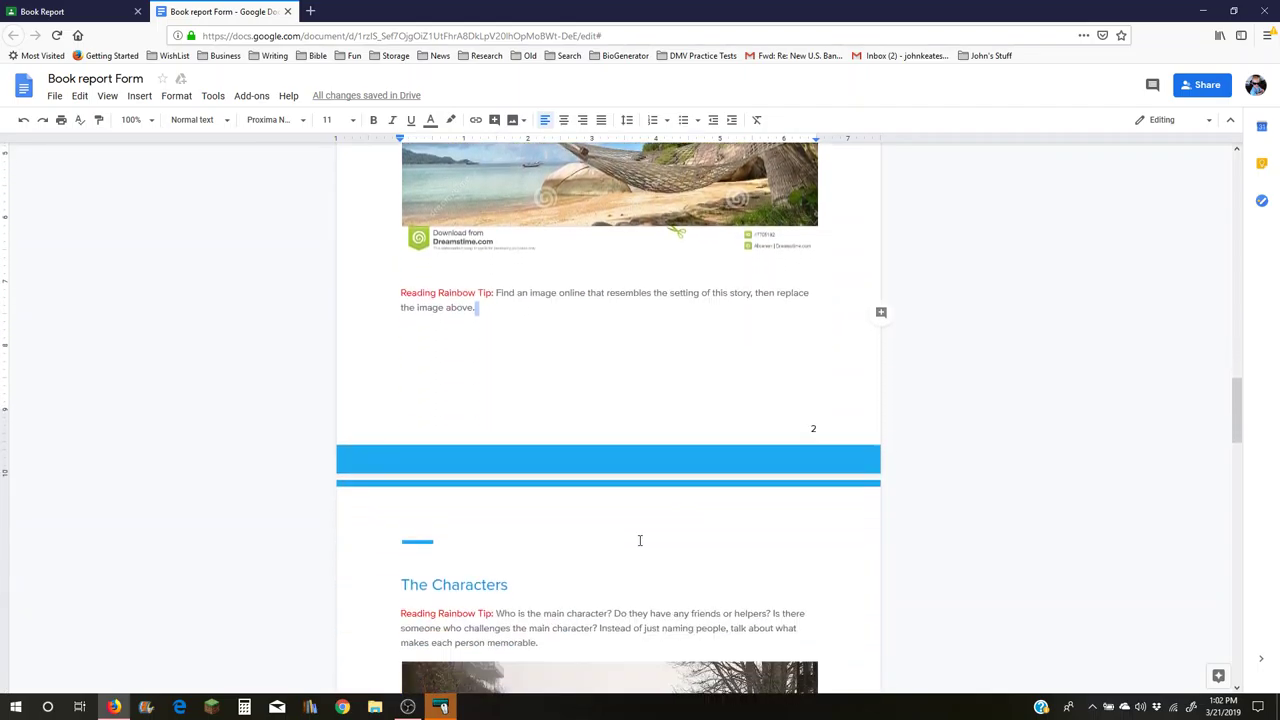
pyautogui.scroll(-1, 638, 540)
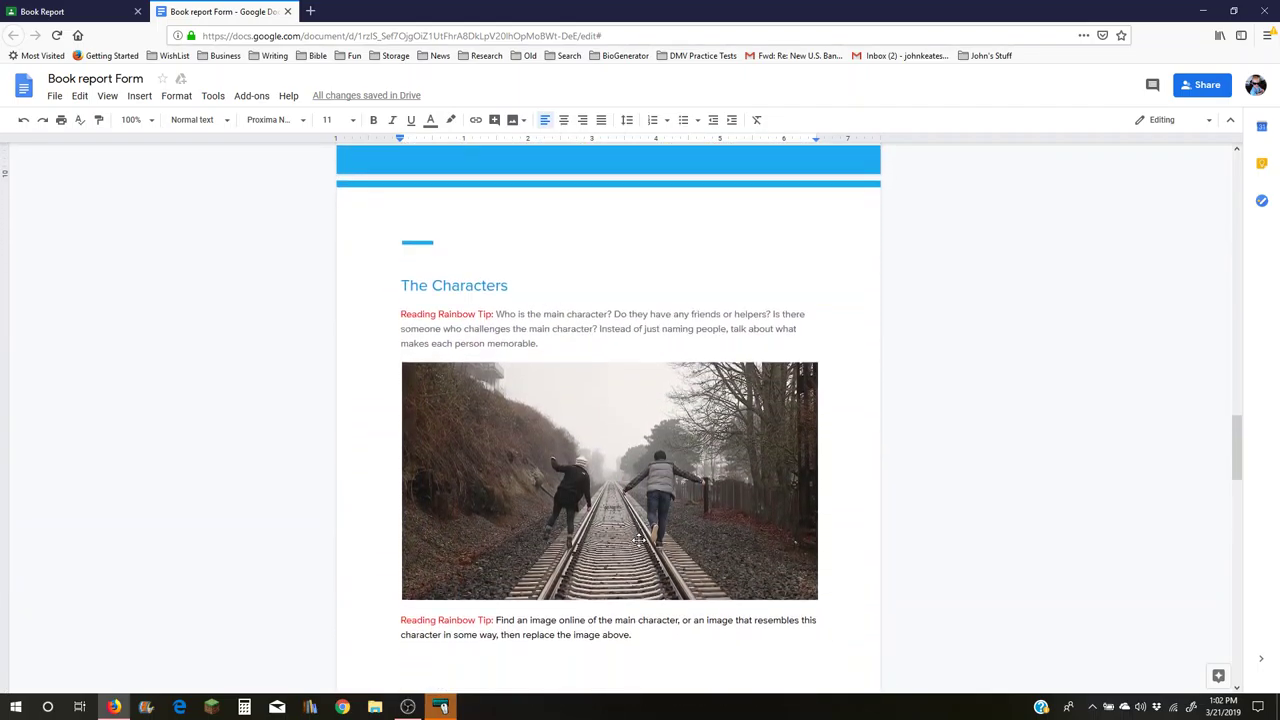
pyautogui.scroll(-3, 638, 540)
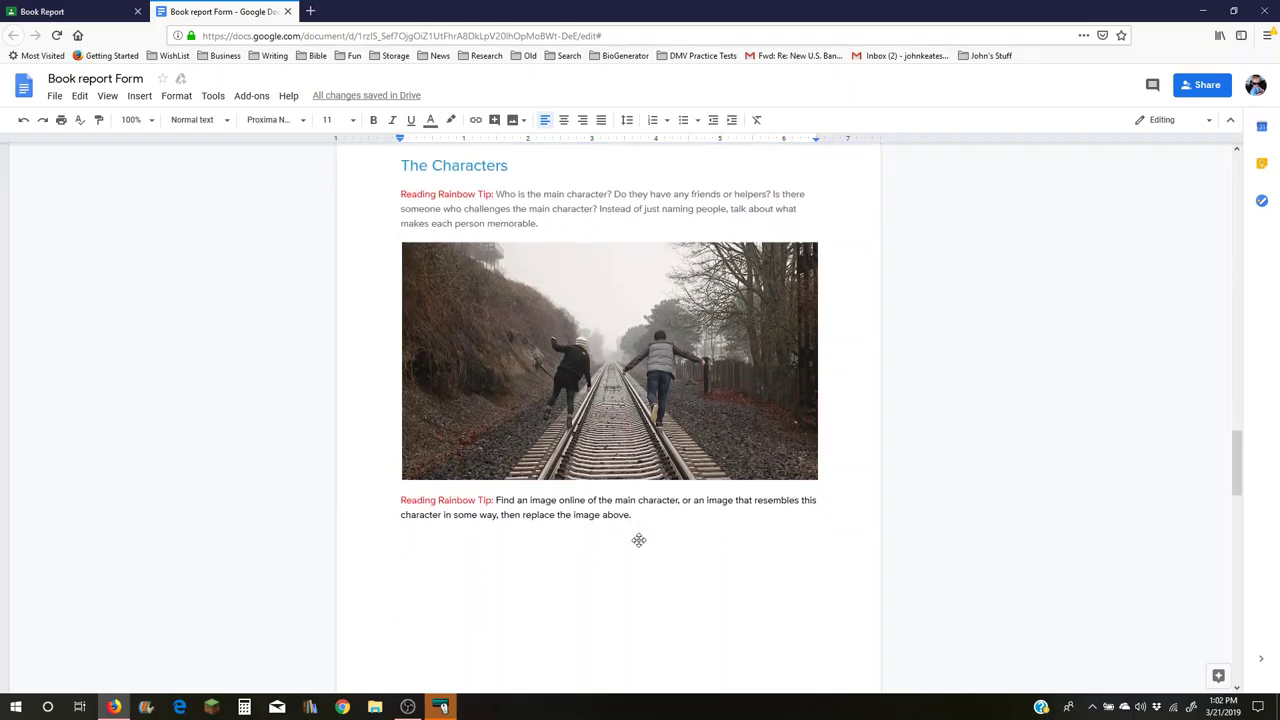
pyautogui.scroll(4, 638, 540)
pyautogui.scroll(4, 640, 530)
pyautogui.scroll(-2, 643, 511)
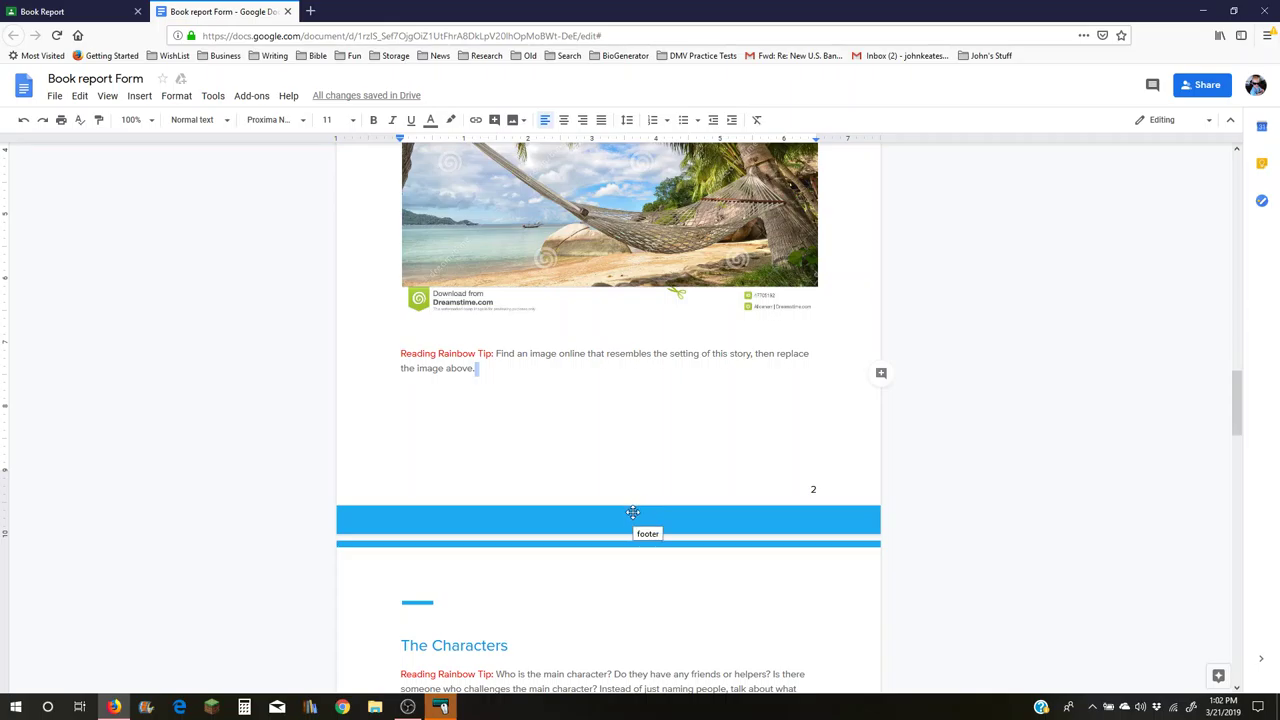
pyautogui.scroll(-5, 633, 512)
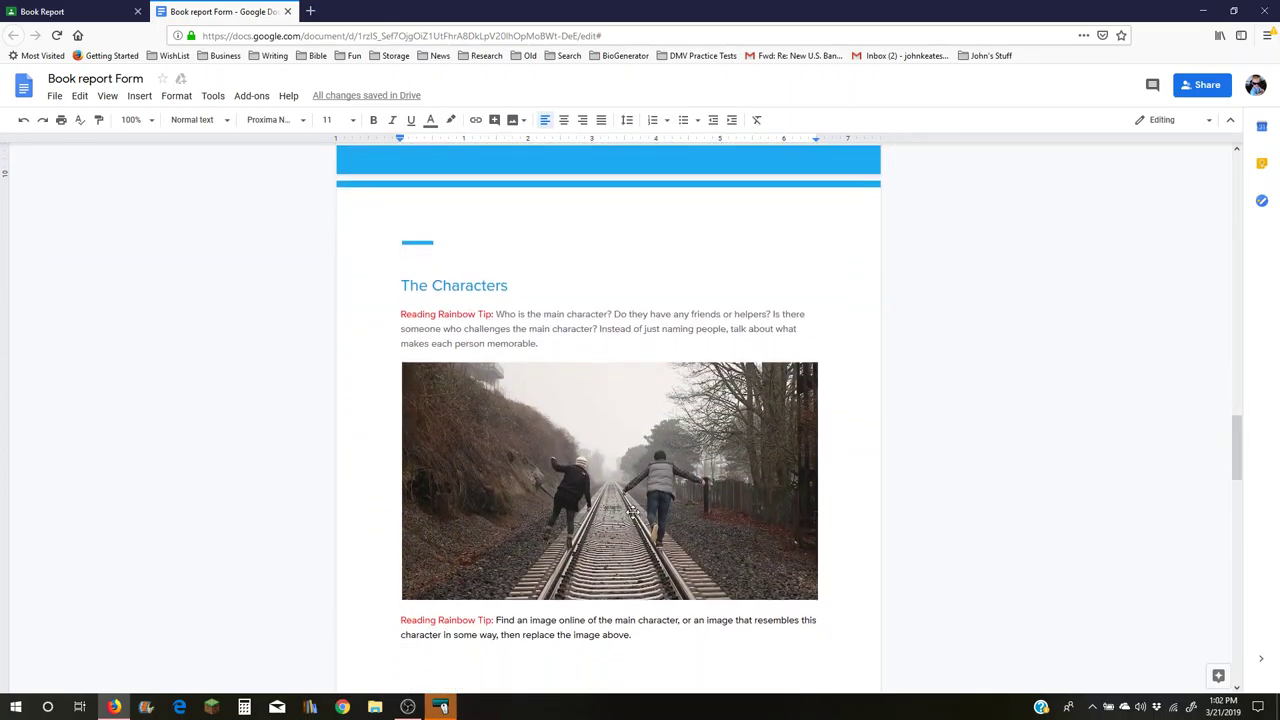
pyautogui.scroll(-2, 632, 510)
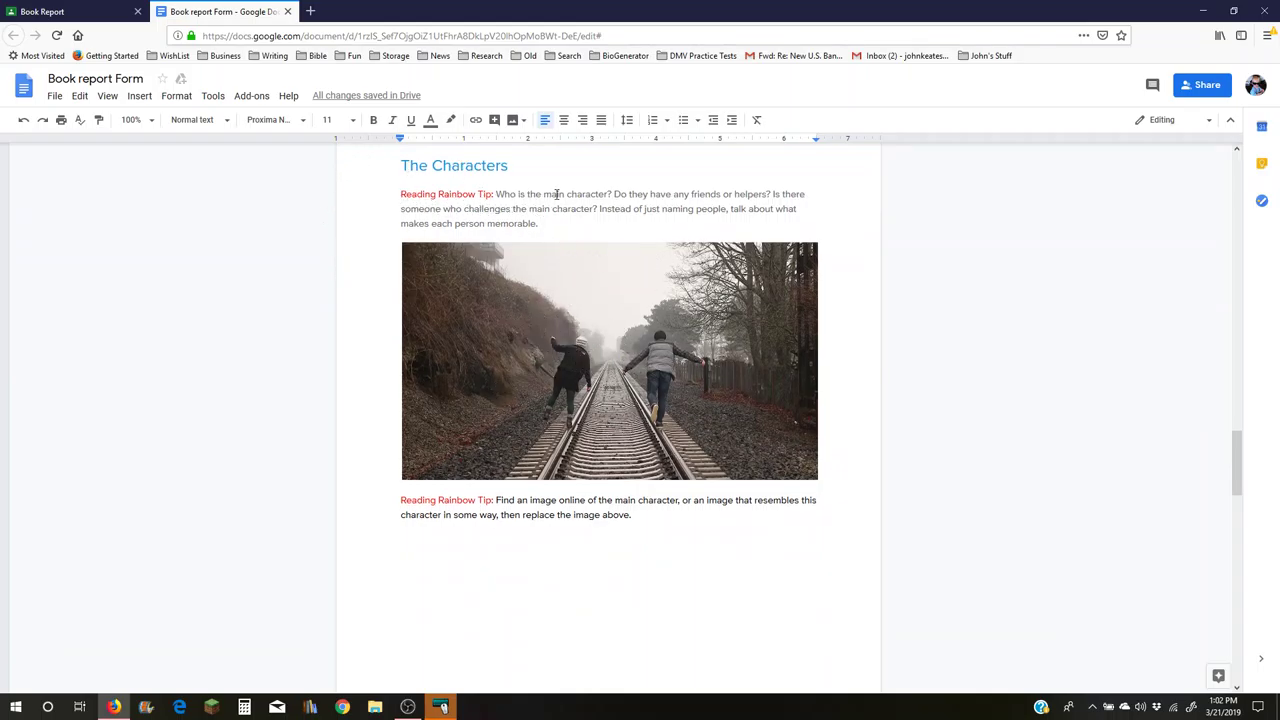
pyautogui.scroll(-3, 630, 416)
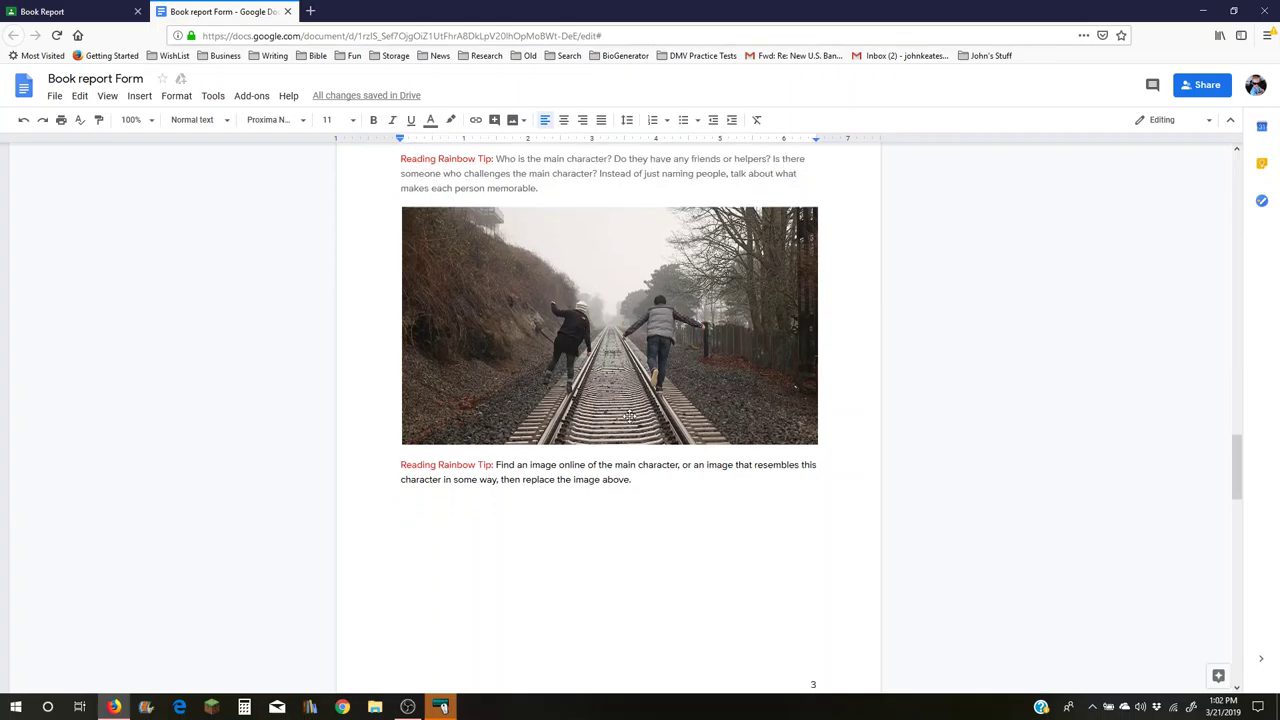
pyautogui.scroll(-2, 630, 416)
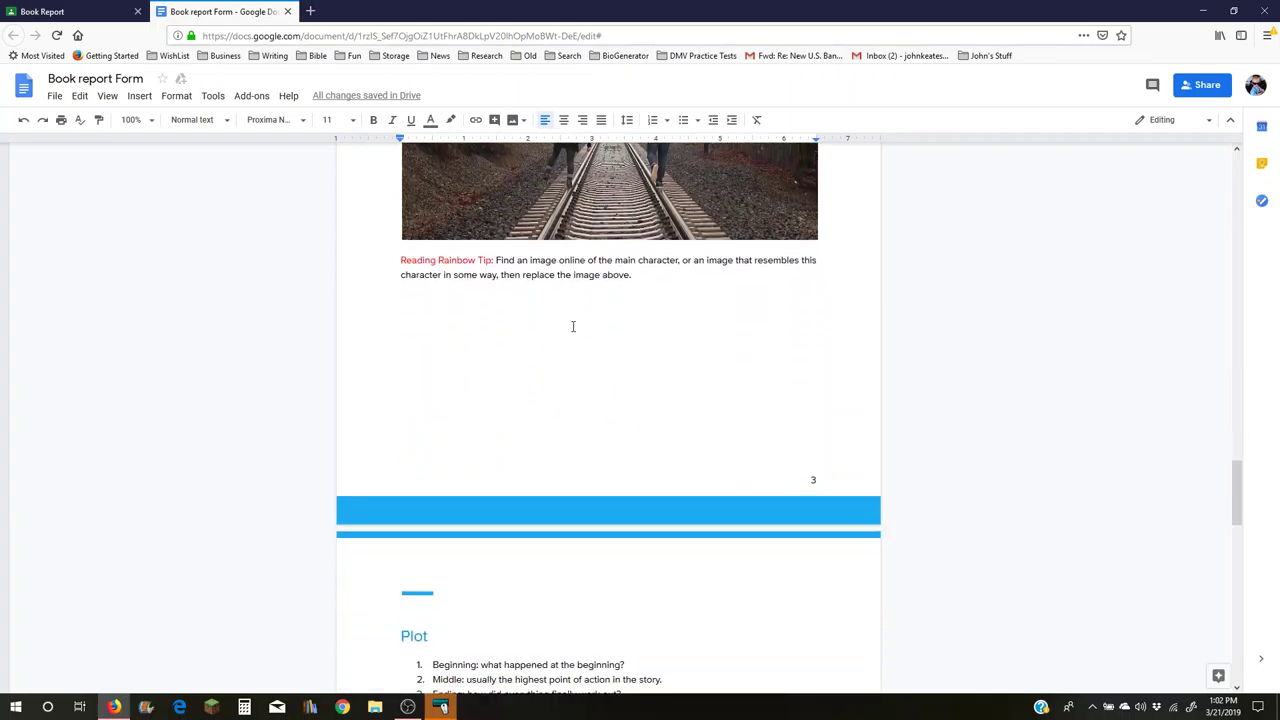
pyautogui.click(500, 318)
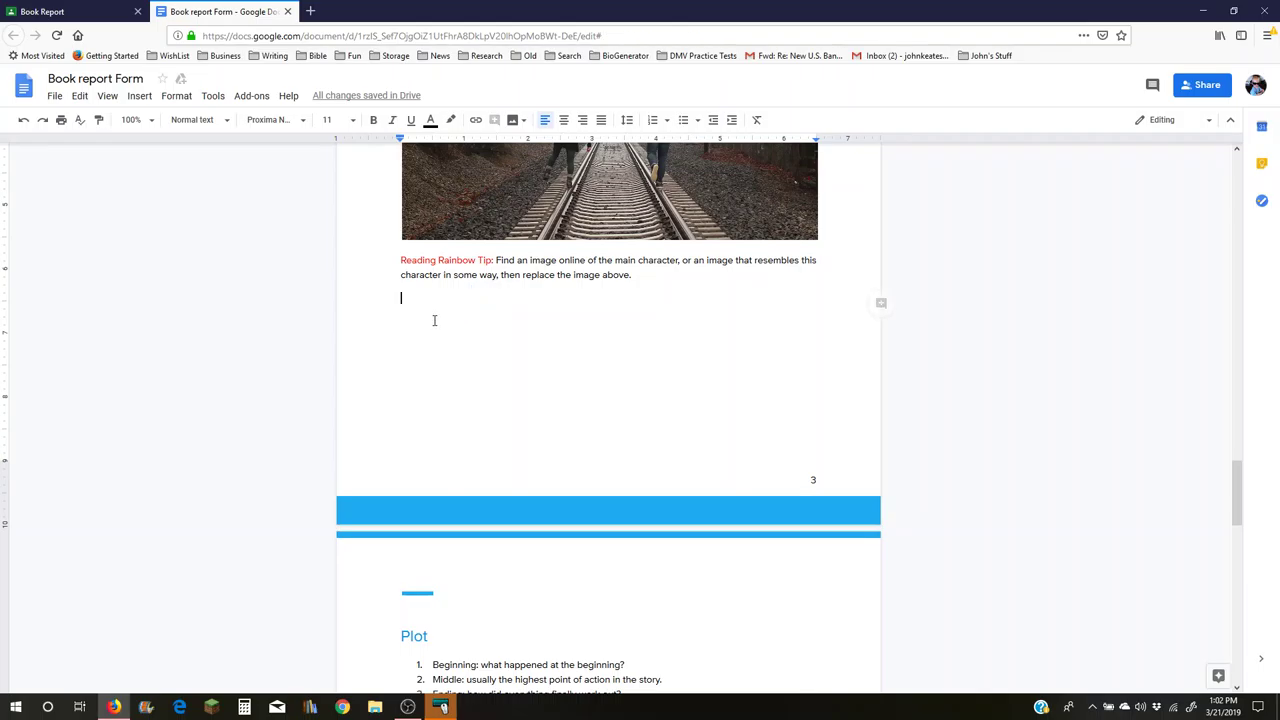
pyautogui.scroll(10, 650, 335)
pyautogui.scroll(15, 650, 338)
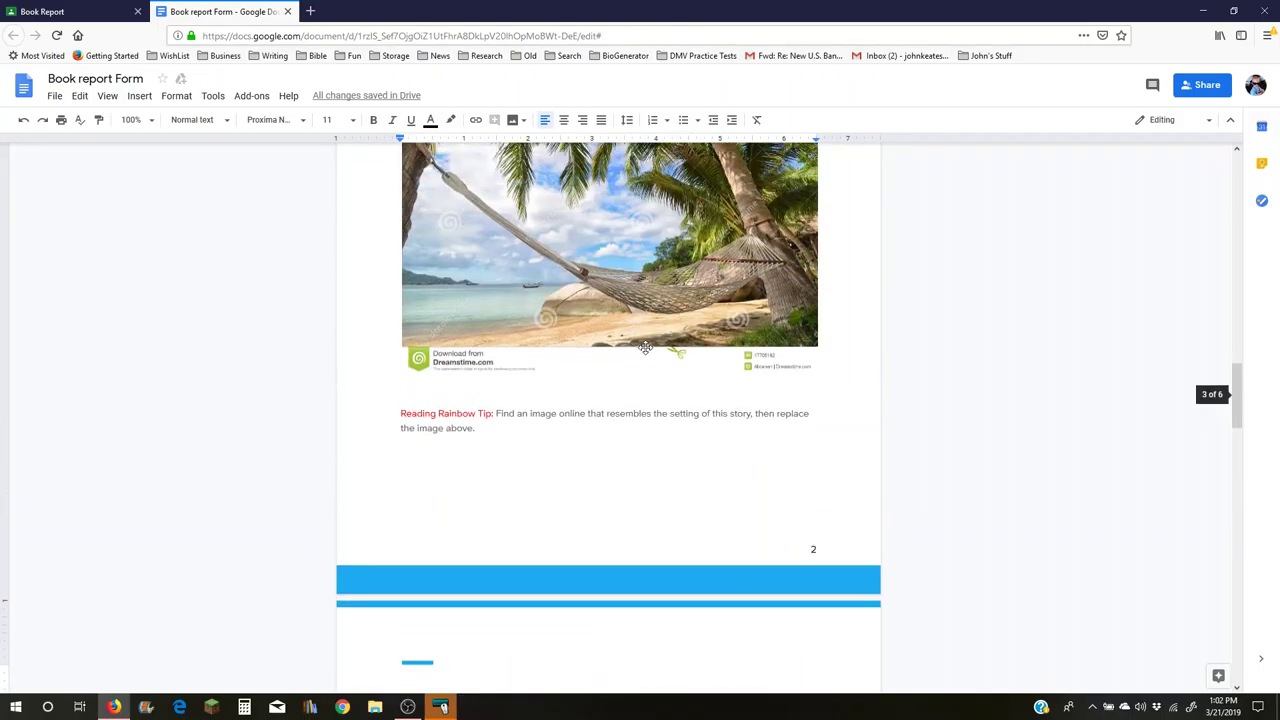
pyautogui.scroll(5, 650, 450)
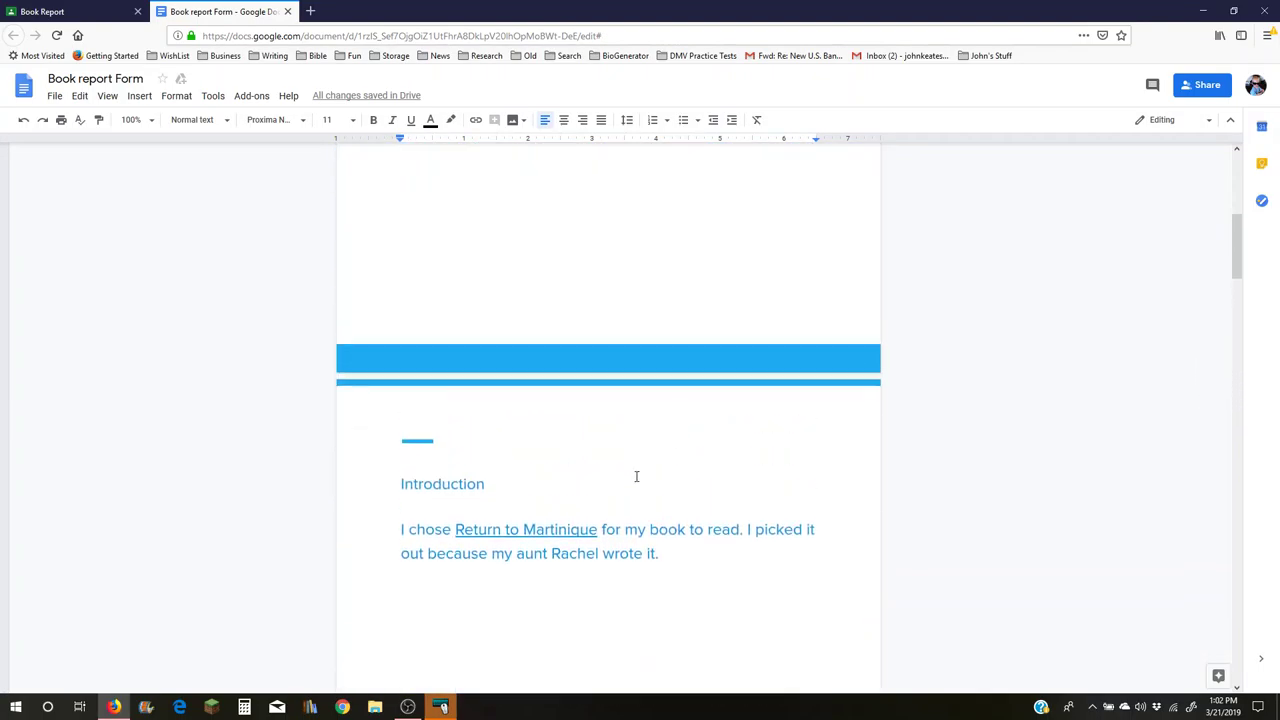
pyautogui.scroll(-2, 572, 475)
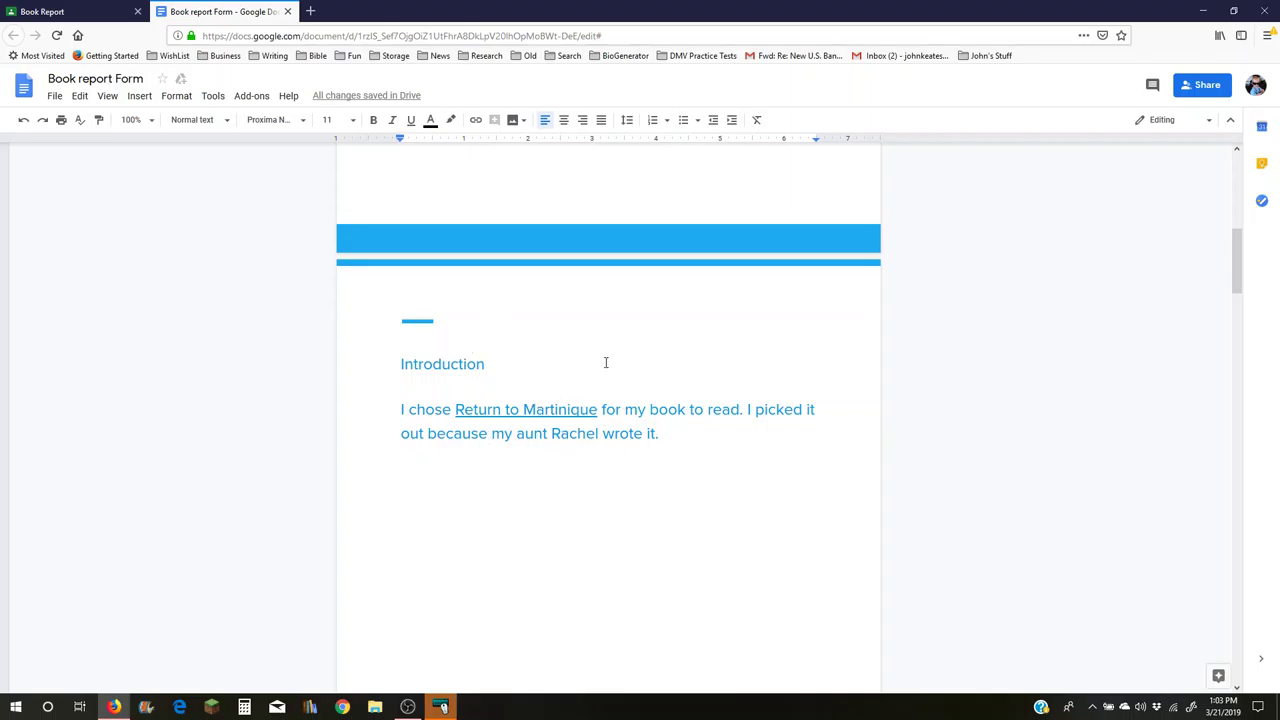
pyautogui.scroll(6, 648, 511)
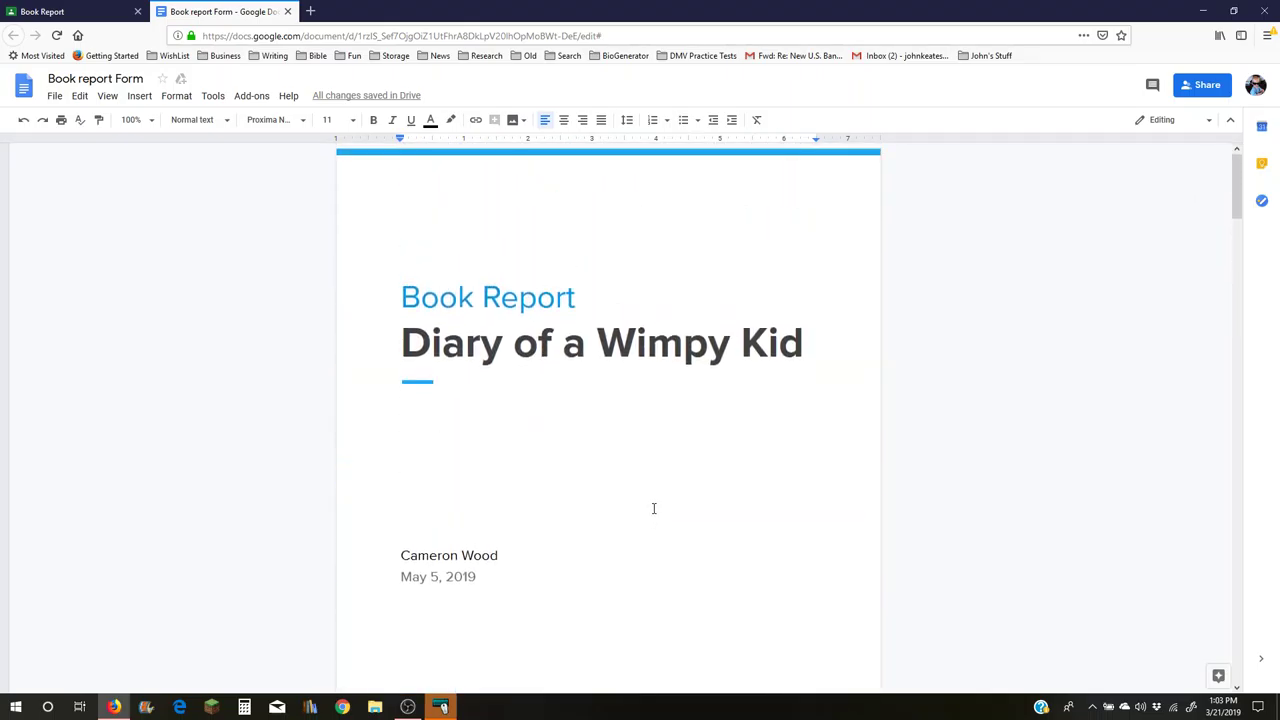
pyautogui.scroll(-6, 654, 509)
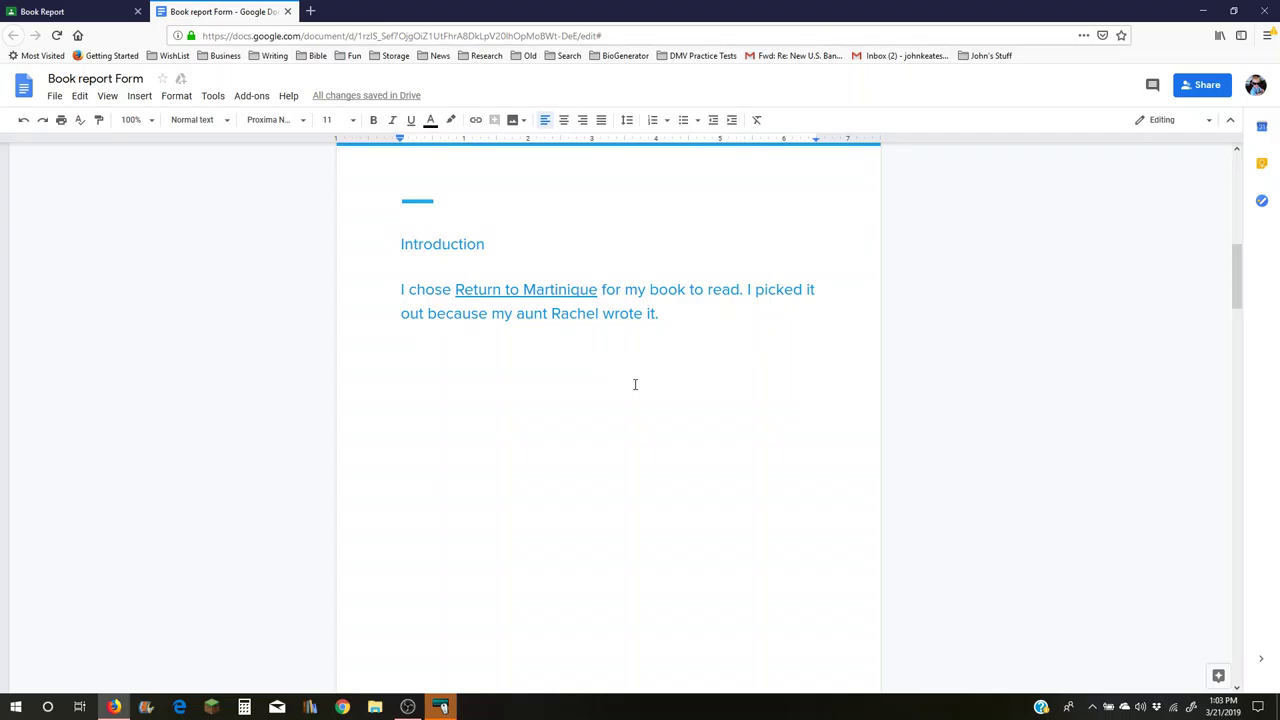
pyautogui.scroll(10, 634, 384)
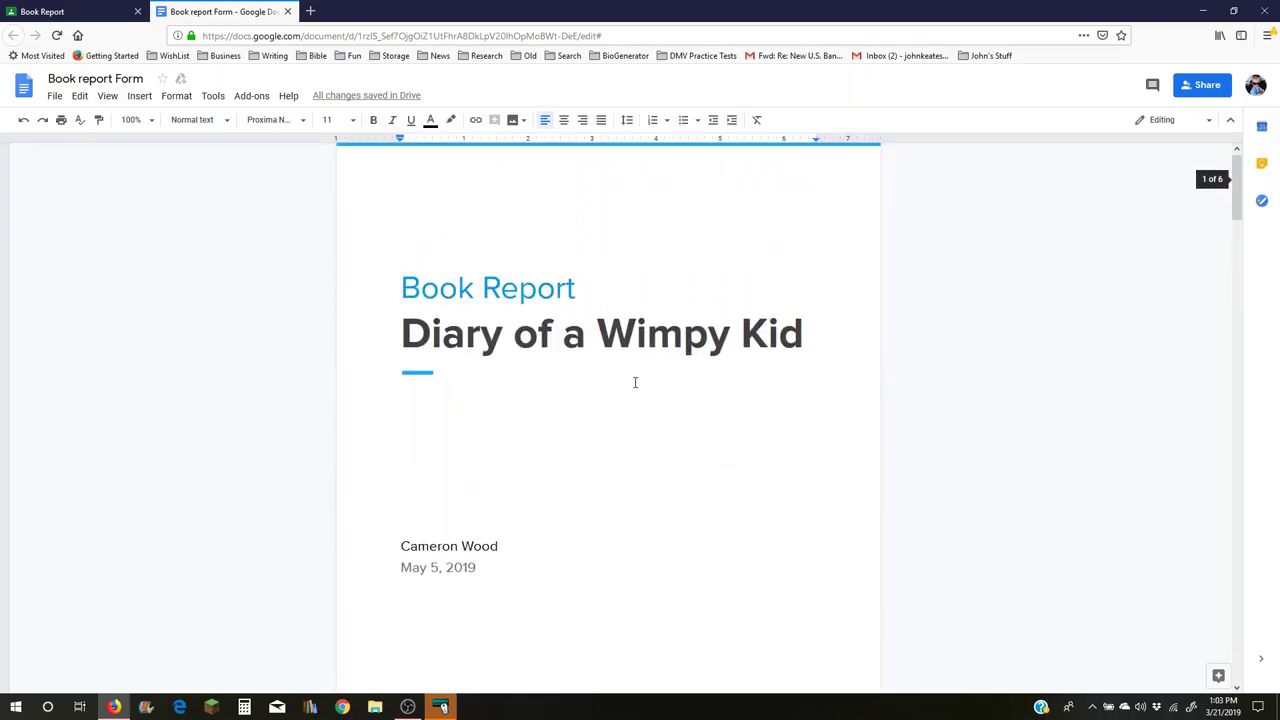
pyautogui.scroll(-3, 634, 381)
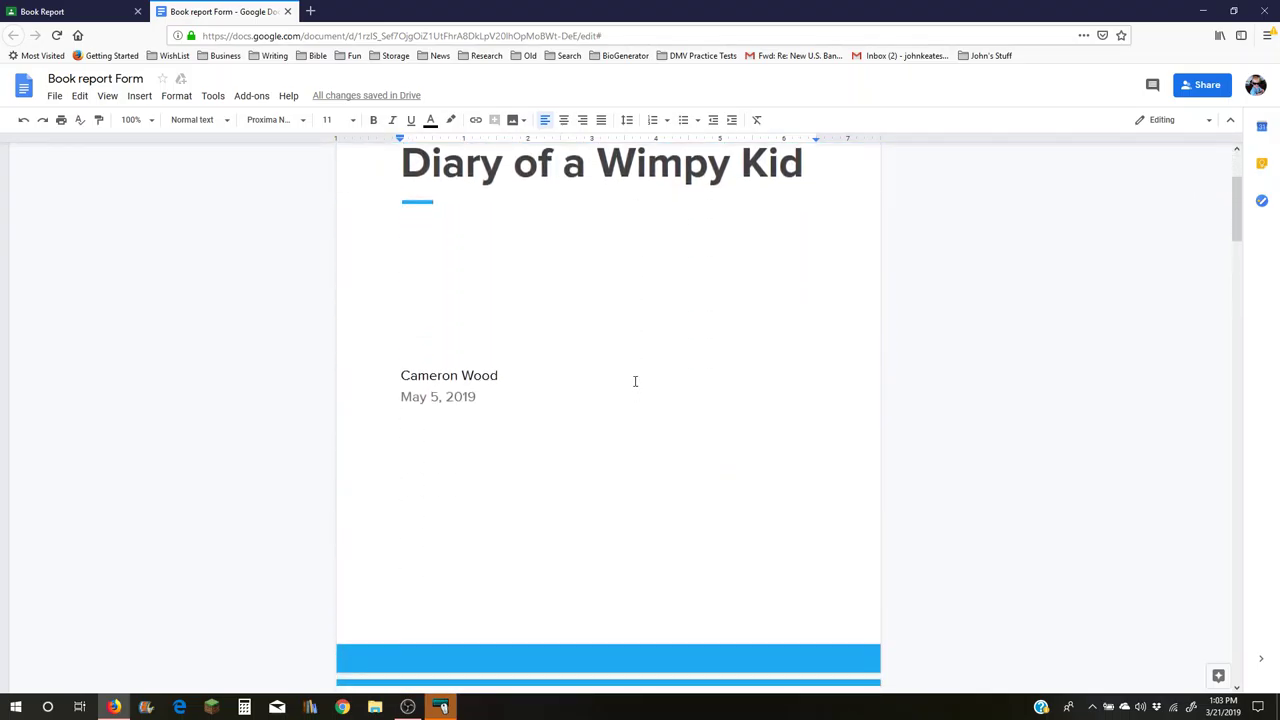
pyautogui.scroll(-15, 634, 381)
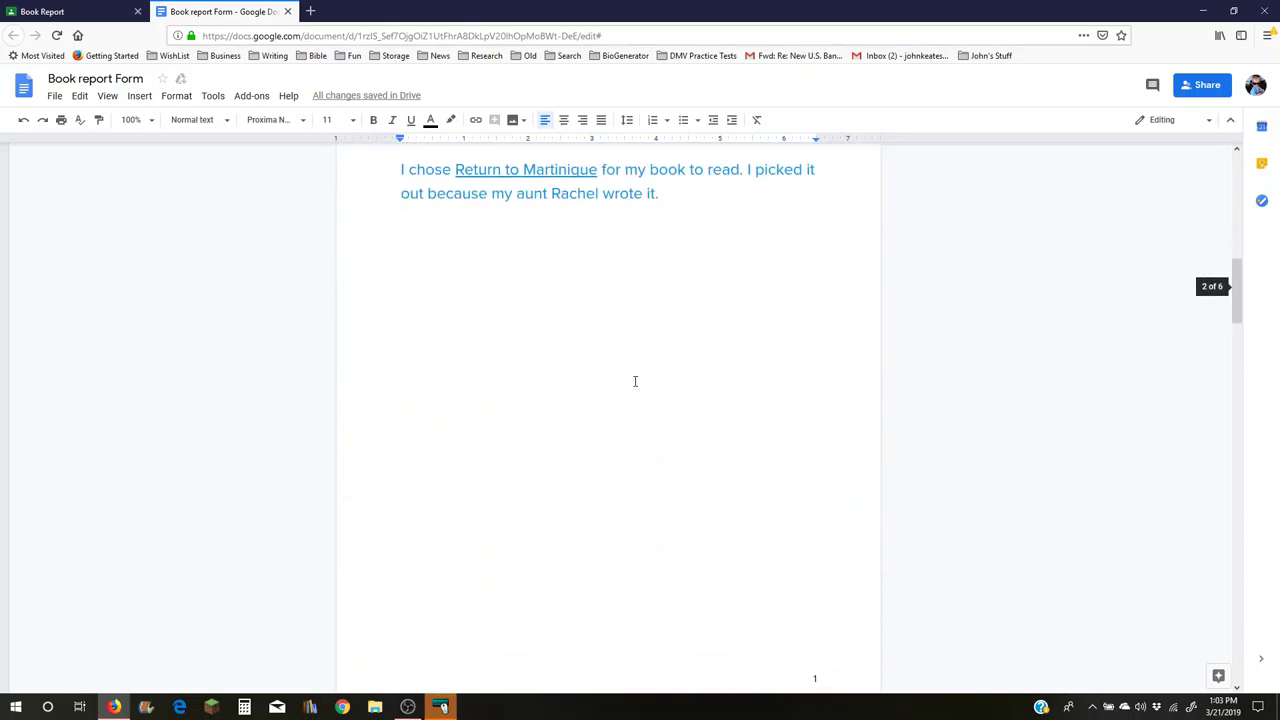
pyautogui.scroll(-8, 634, 381)
pyautogui.scroll(6, 634, 380)
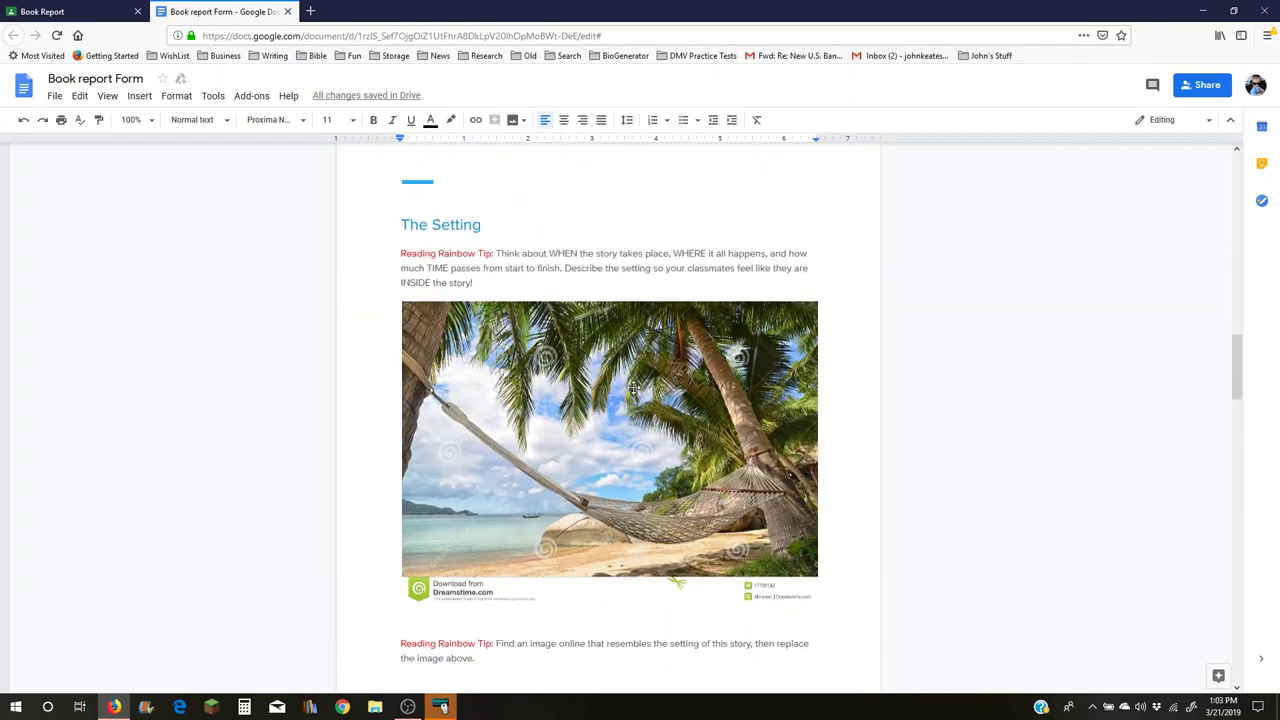
pyautogui.scroll(20, 635, 377)
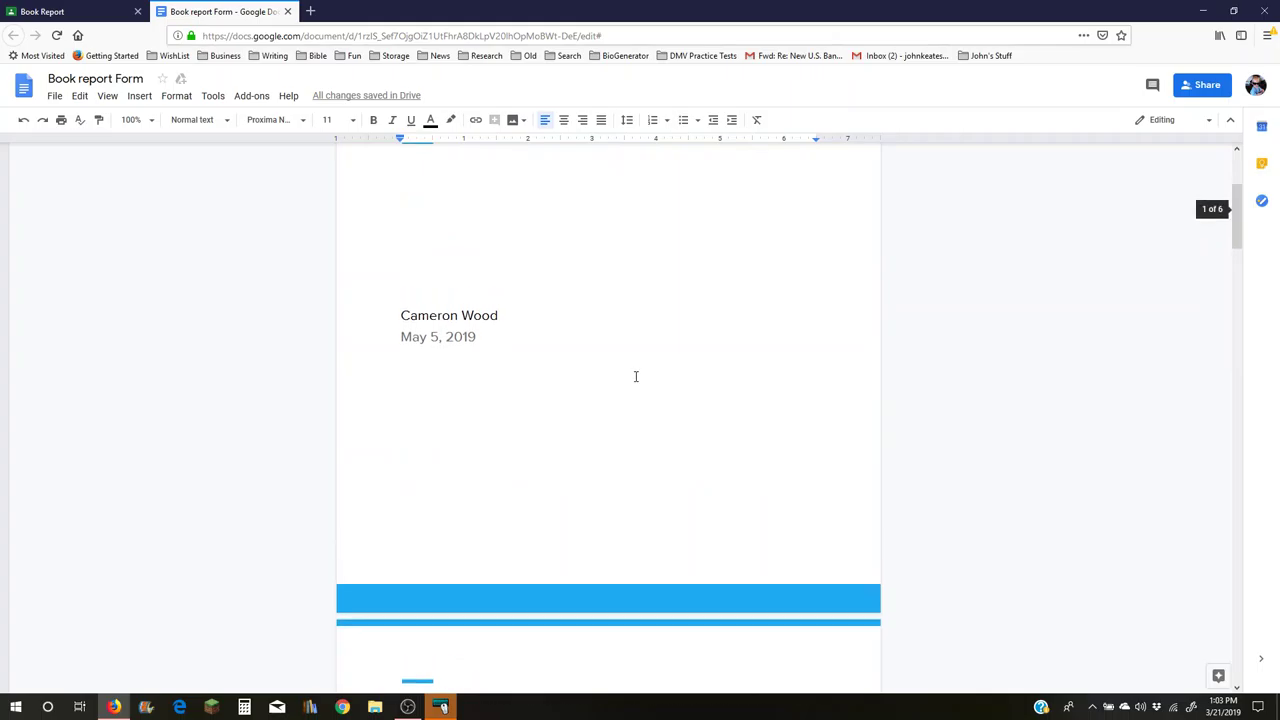
# - Undo the Introduction edits, bringing back the numbered list and reading tip
pyautogui.click(24, 121)
pyautogui.click(24, 121)
pyautogui.click(24, 121)
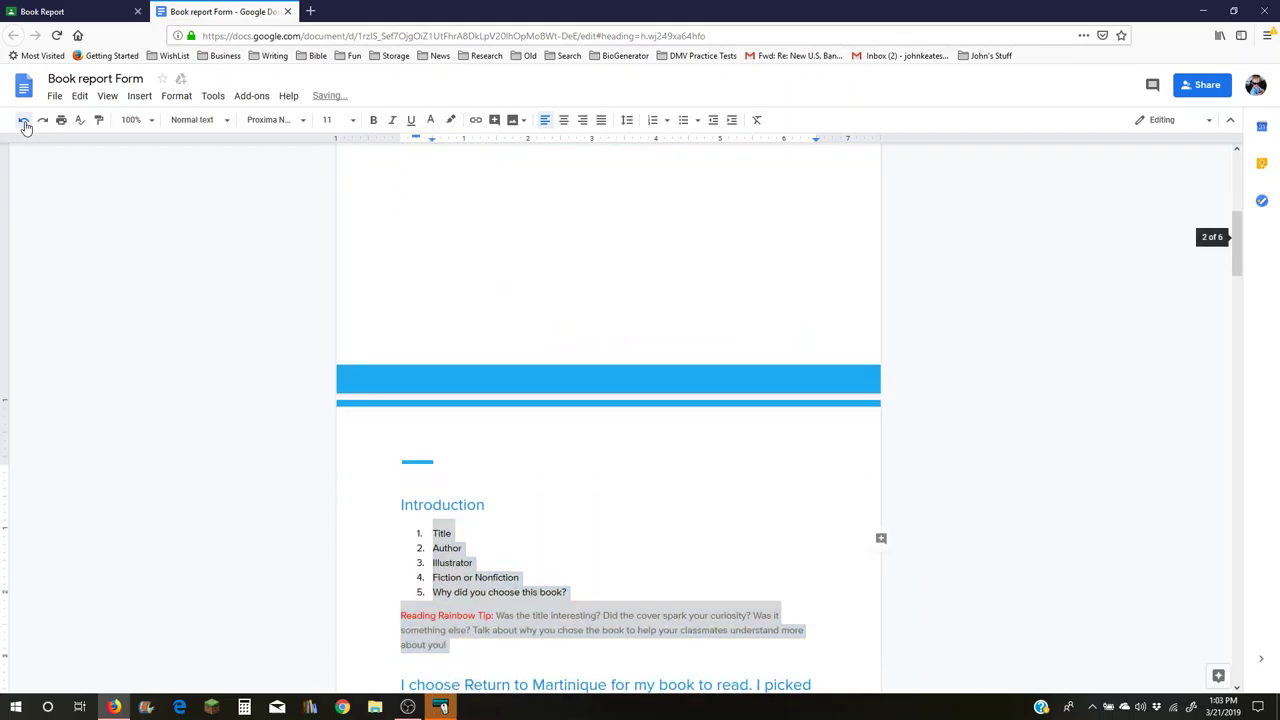
pyautogui.click(24, 121)
pyautogui.write('c')
pyautogui.click(24, 121)
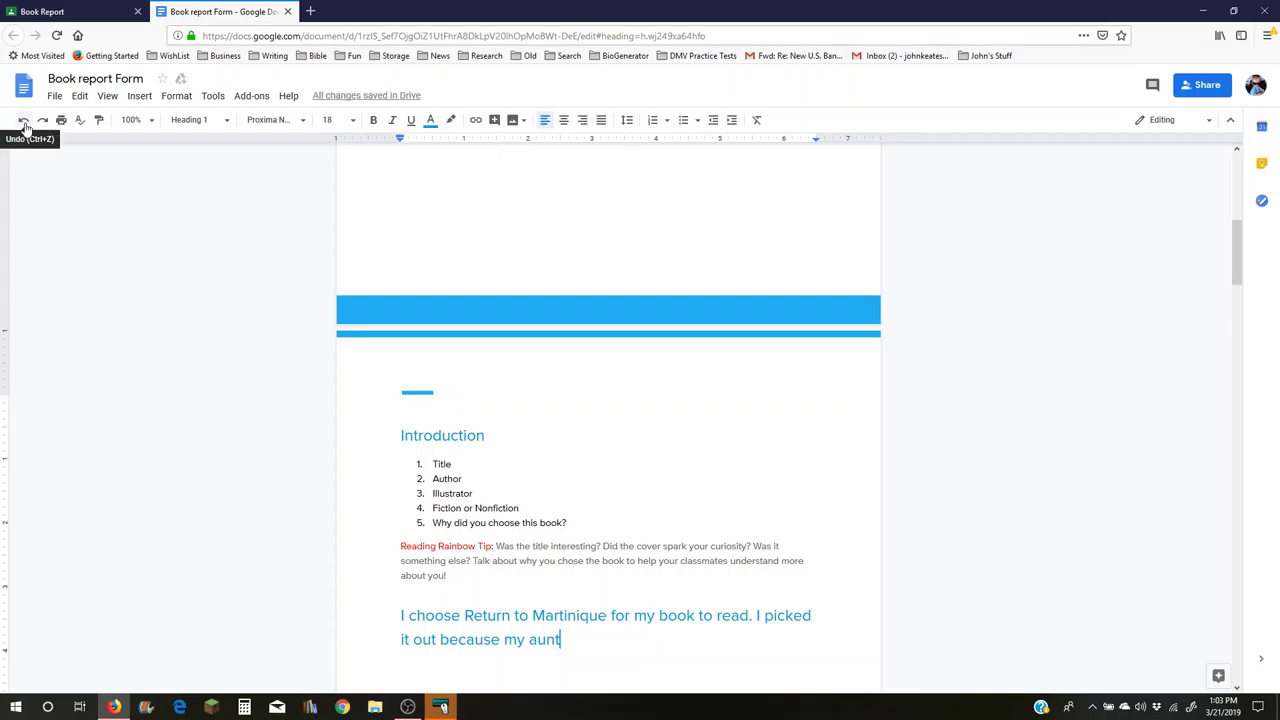
# - Keep undoing until the Introduction's typed answer text is gone
pyautogui.click(25, 126)
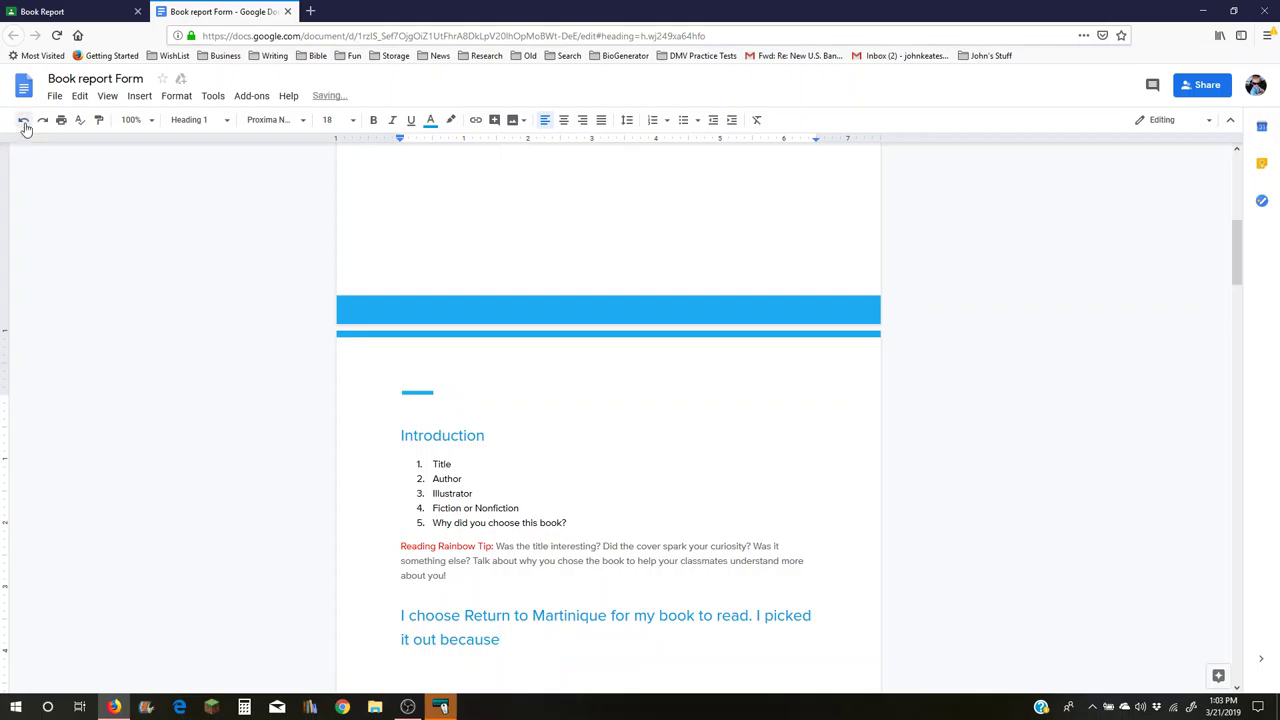
pyautogui.click(25, 126)
pyautogui.click(25, 126)
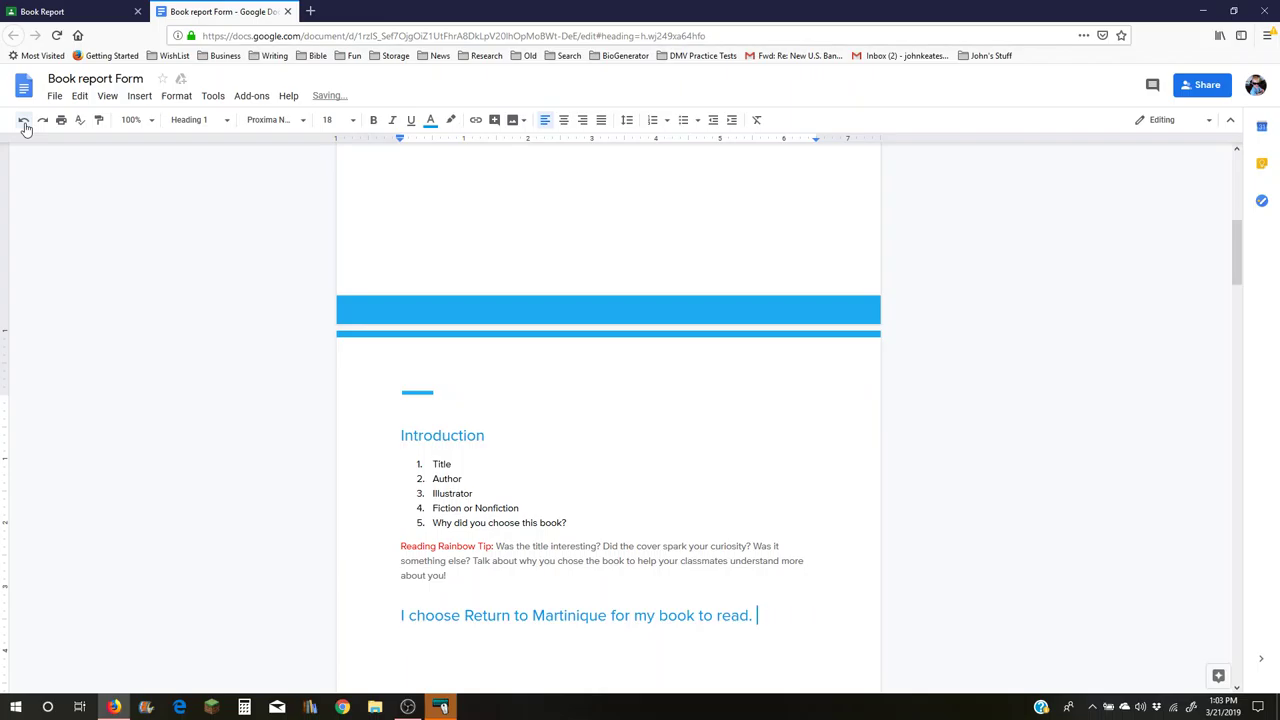
pyautogui.click(25, 126)
pyautogui.click(25, 126)
pyautogui.click(25, 126)
pyautogui.click(25, 126)
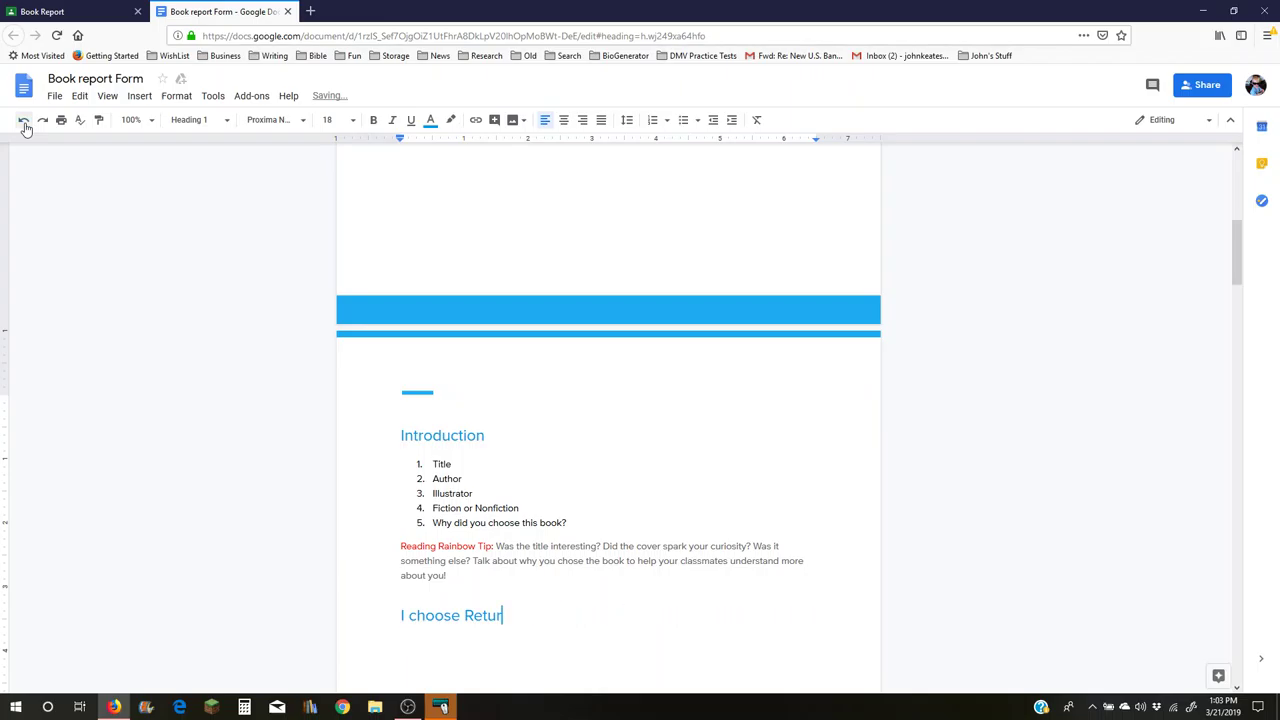
pyautogui.click(25, 126)
pyautogui.click(25, 126)
# - Undo the title-page edits, restoring '4th September, 20XX', 'Your Name' and 'Name of the book'
pyautogui.click(25, 126)
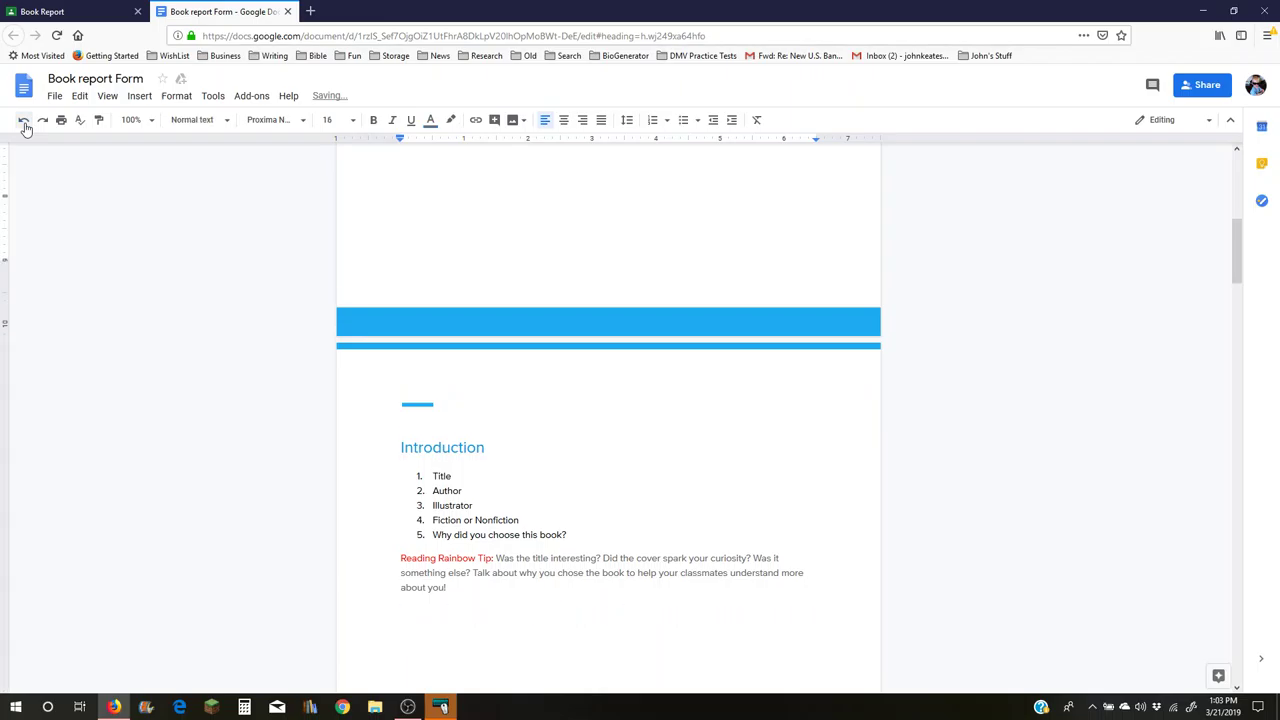
pyautogui.click(25, 126)
pyautogui.click(25, 126)
pyautogui.click(25, 126)
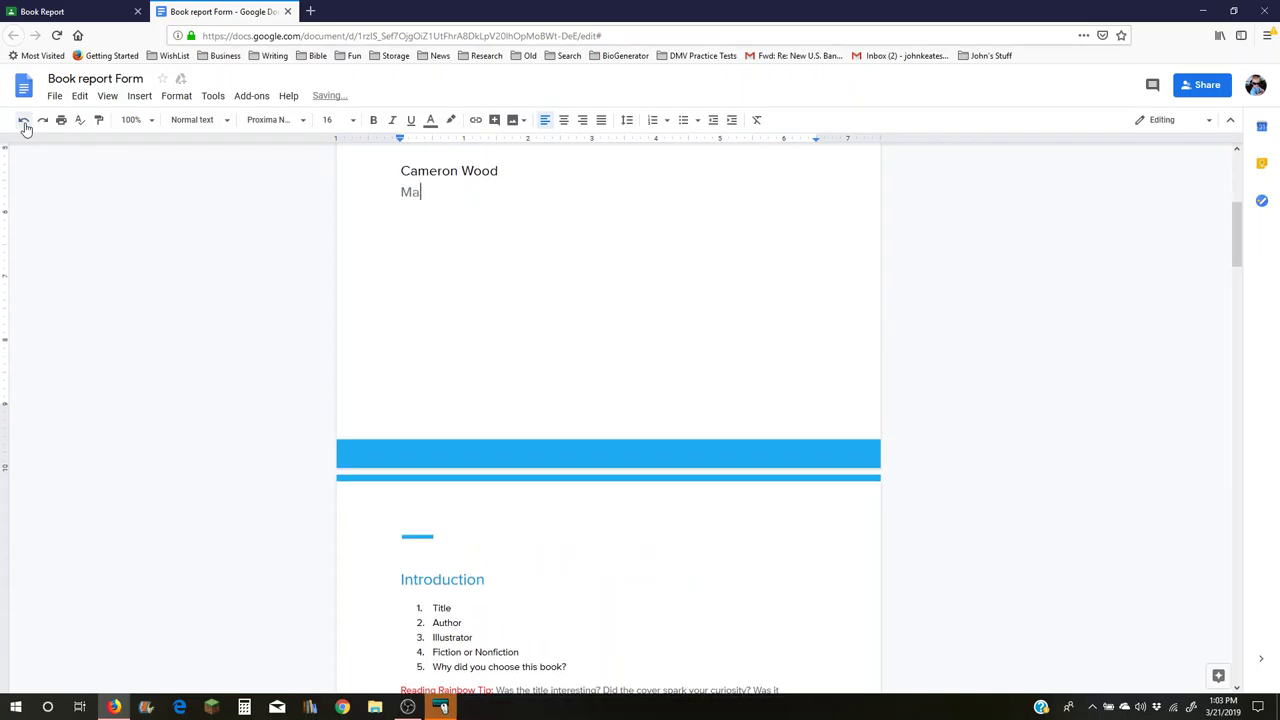
pyautogui.click(25, 126)
pyautogui.click(25, 126)
pyautogui.click(25, 126)
pyautogui.click(25, 126)
pyautogui.click(25, 126)
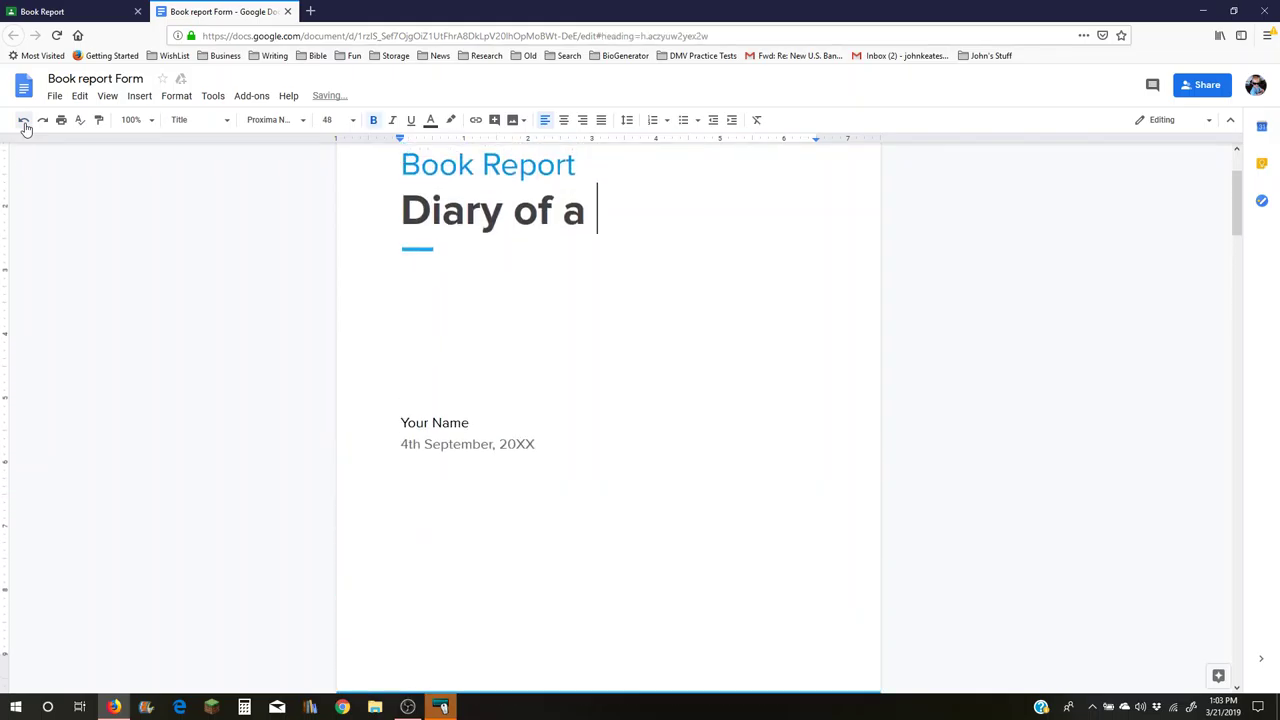
pyautogui.click(25, 126)
pyautogui.click(25, 126)
pyautogui.click(25, 126)
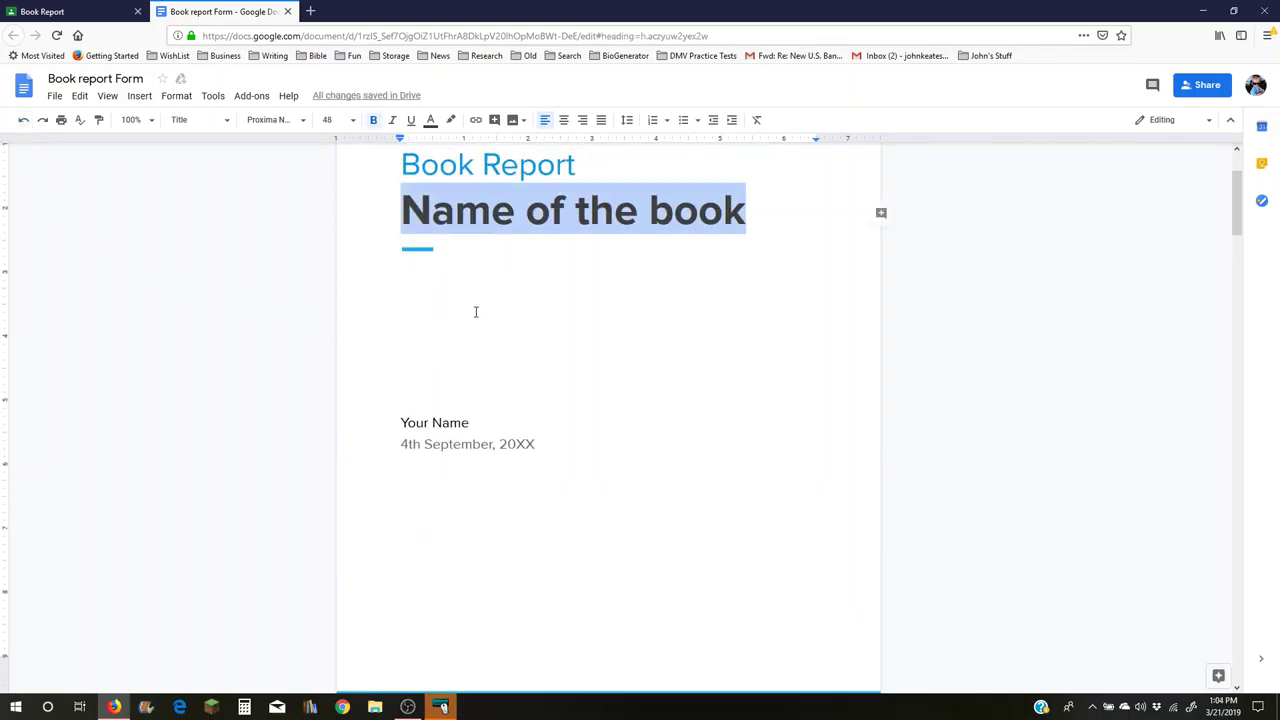
# - Check the restored 'Book Report' template placeholders throughout the document, then bring OBS Studio to the front
pyautogui.click(552, 266)
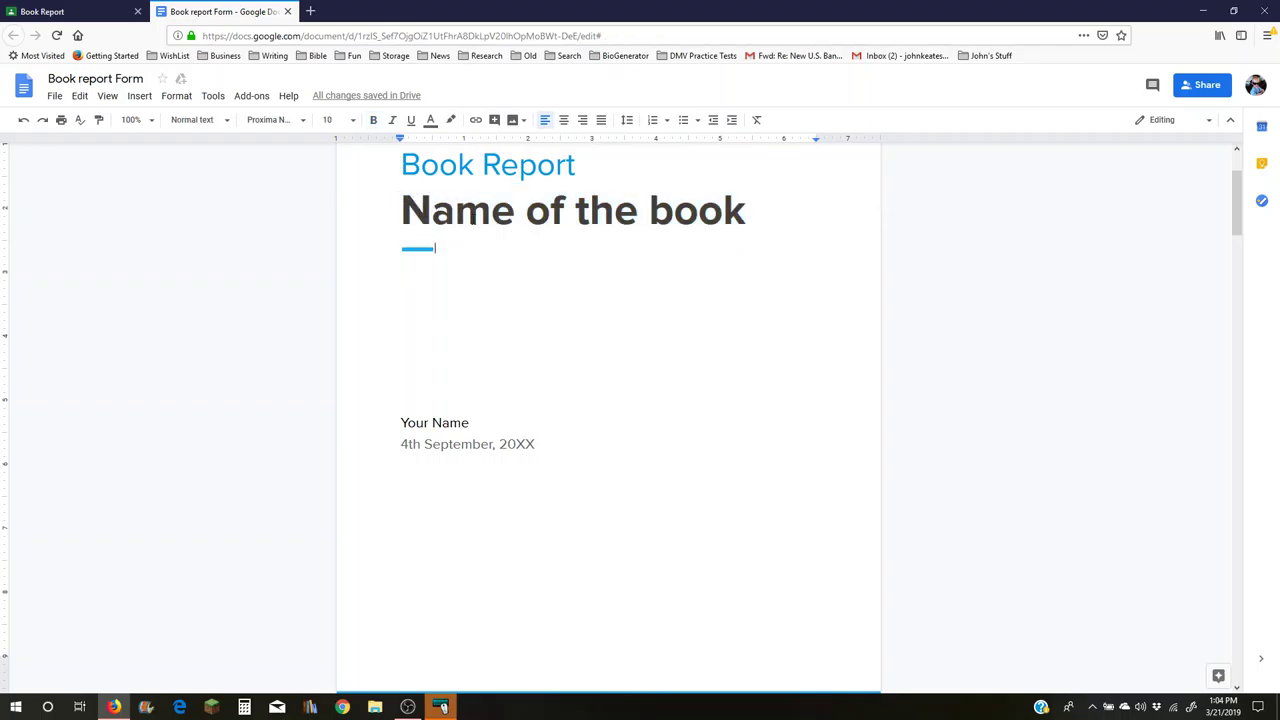
pyautogui.scroll(-4, 663, 352)
pyautogui.scroll(-10, 663, 352)
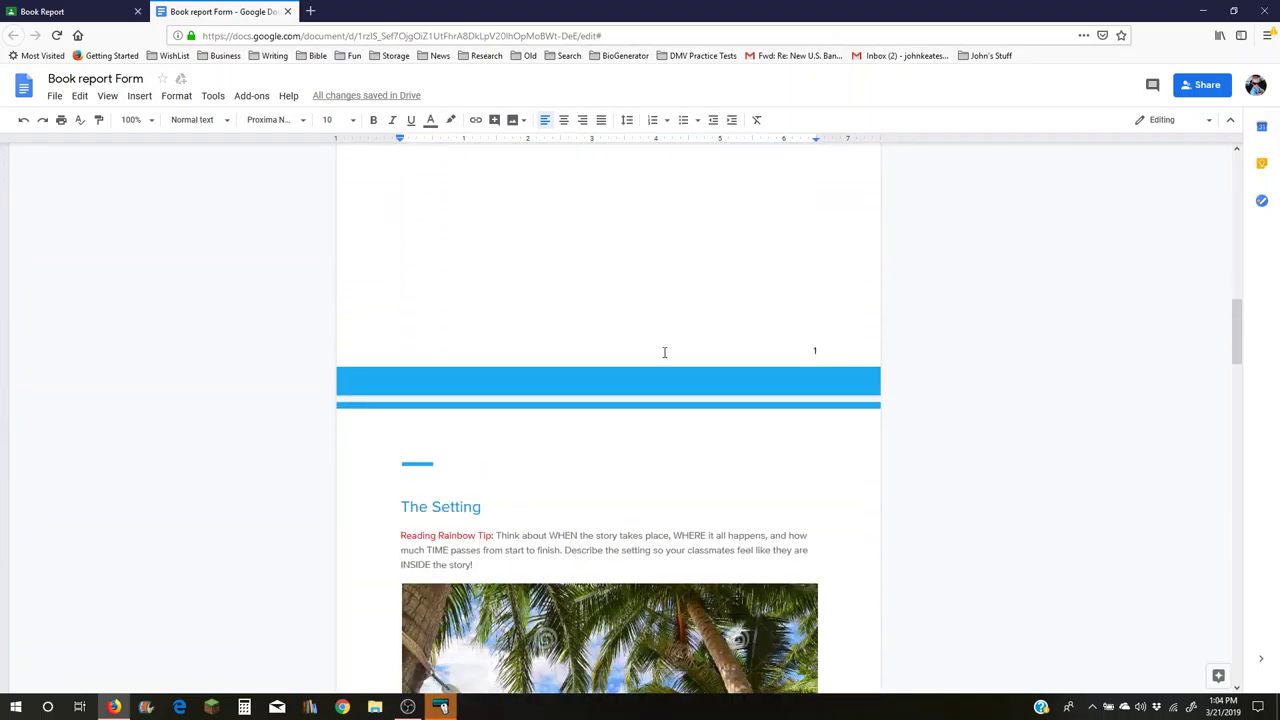
pyautogui.scroll(-14, 663, 352)
pyautogui.scroll(18, 652, 370)
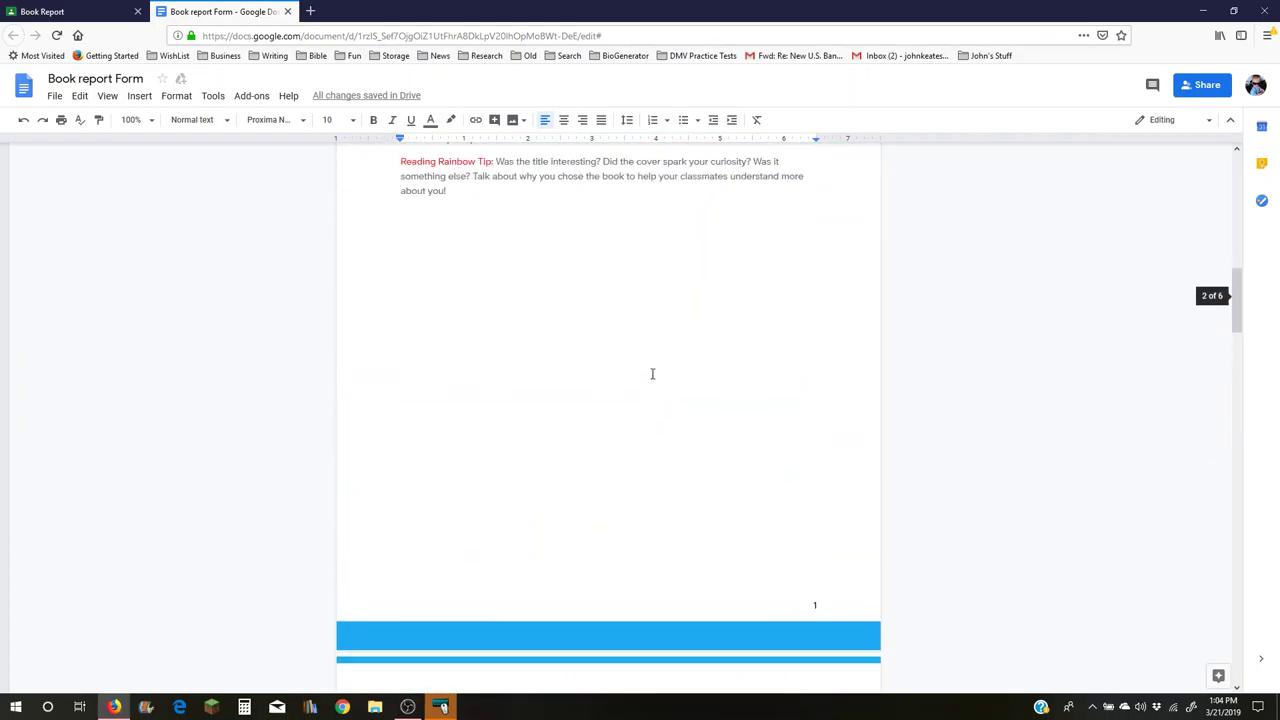
pyautogui.scroll(15, 652, 373)
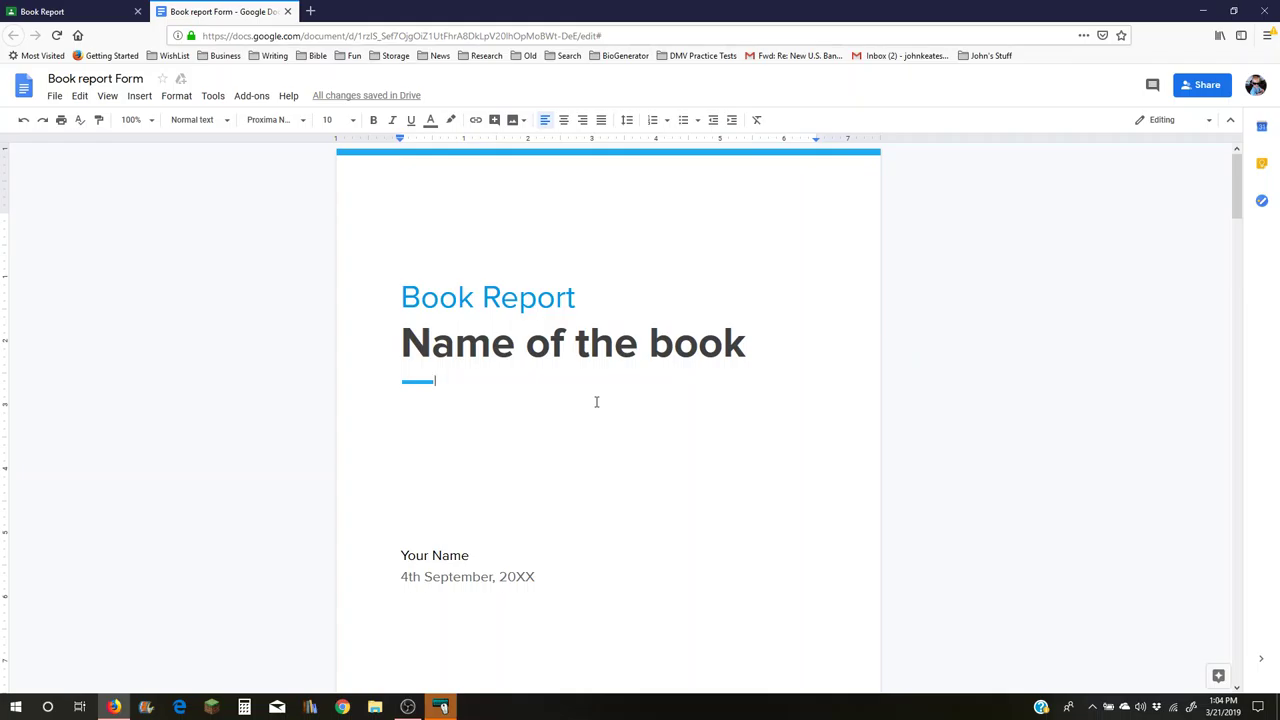
pyautogui.click(408, 706)
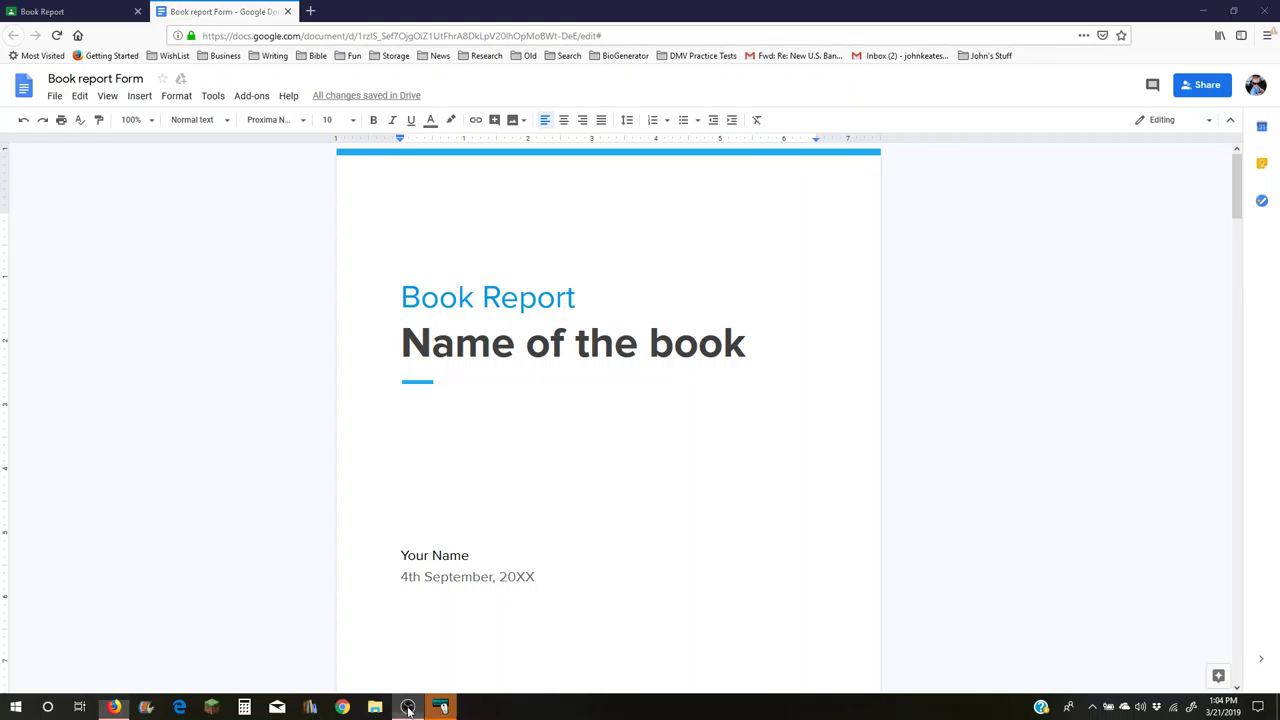